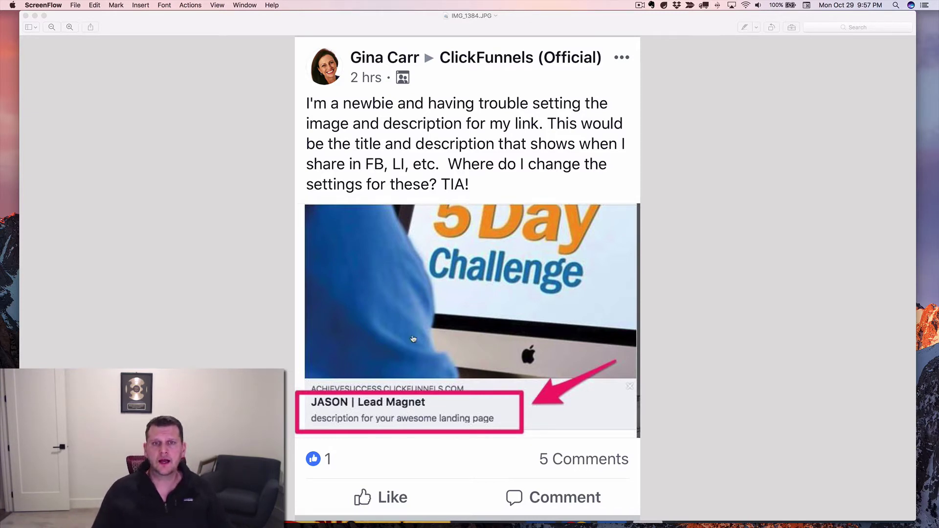
Switch to Chrome and open the SEO meta data settings of the landing page
{"action": "key", "text": "super+Tab"}
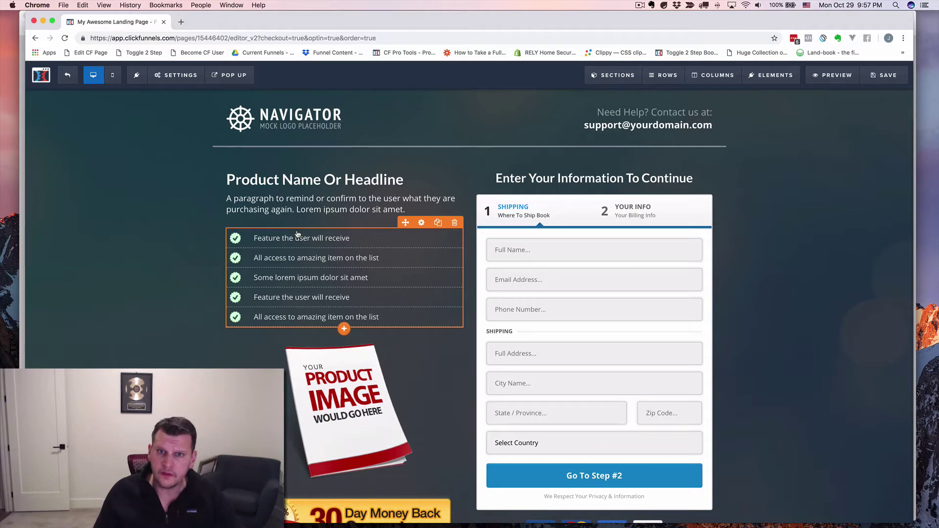
{"action": "left_click", "coordinate": [179, 77]}
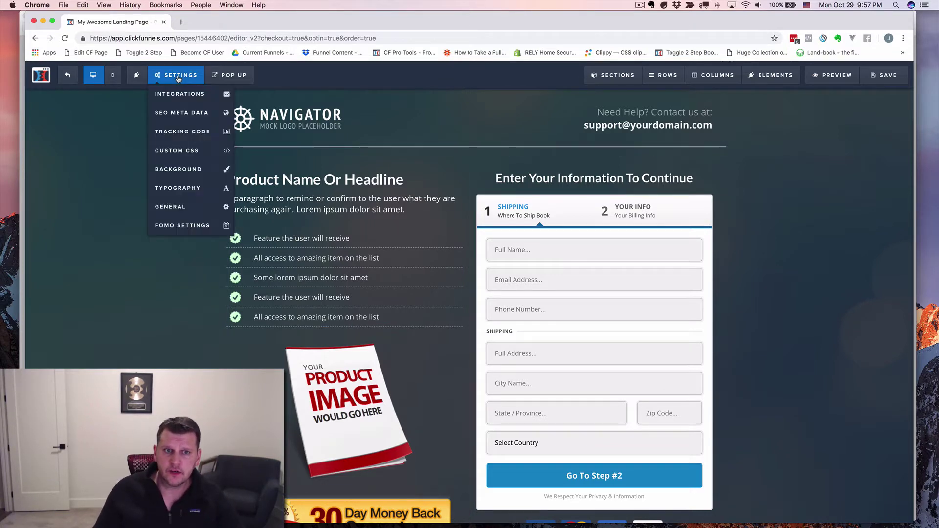
{"action": "left_click", "coordinate": [171, 114]}
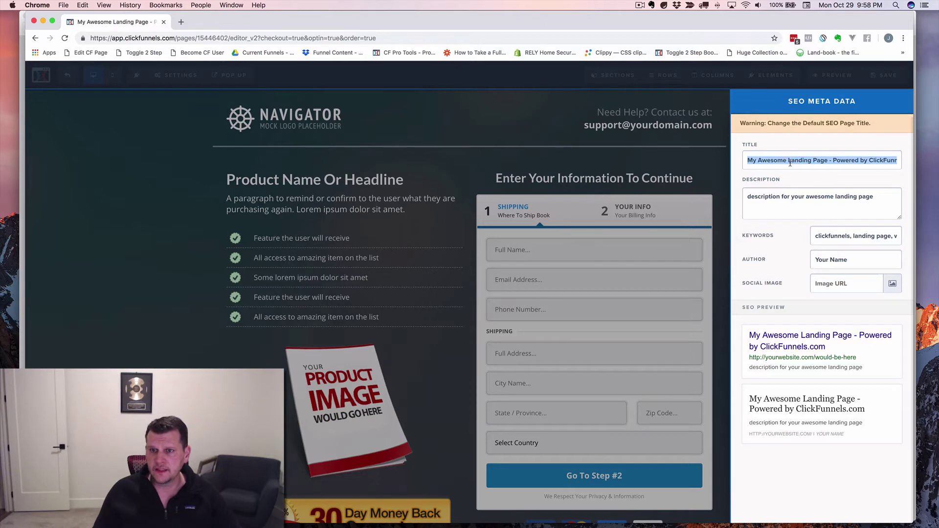
Replace the default SEO page title with "CF Pro Tools VIP Club Order Form"
{"action": "double_click", "coordinate": [748, 161]}
{"action": "left_click", "coordinate": [749, 161]}
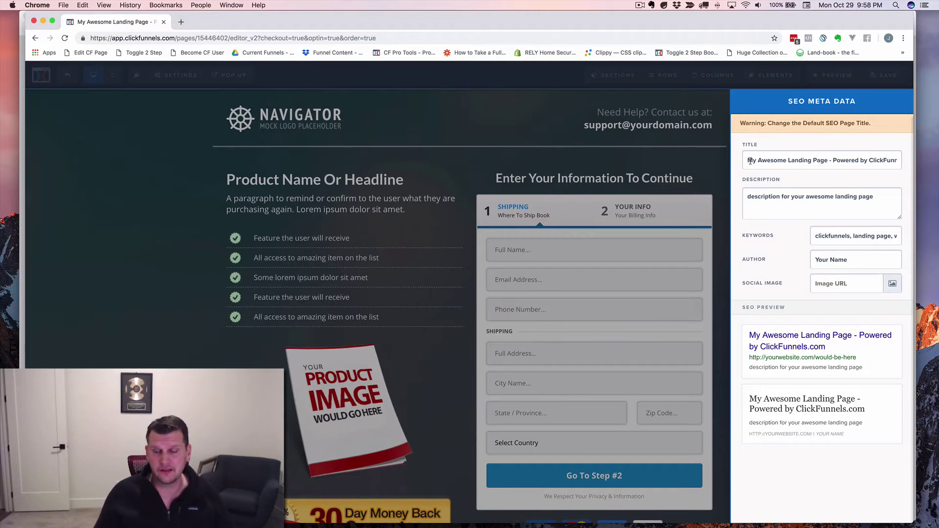
{"action": "triple_click", "coordinate": [754, 158]}
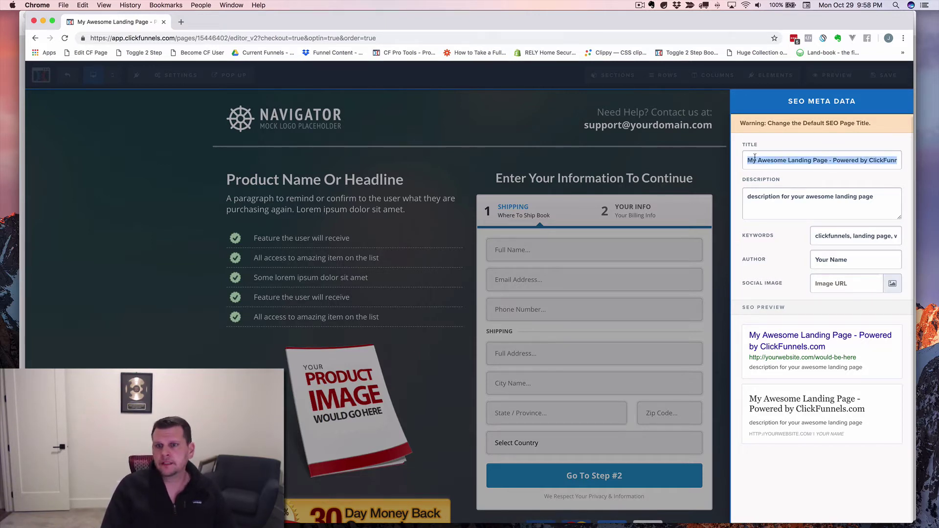
{"action": "type", "text": "CF Pro Too"}
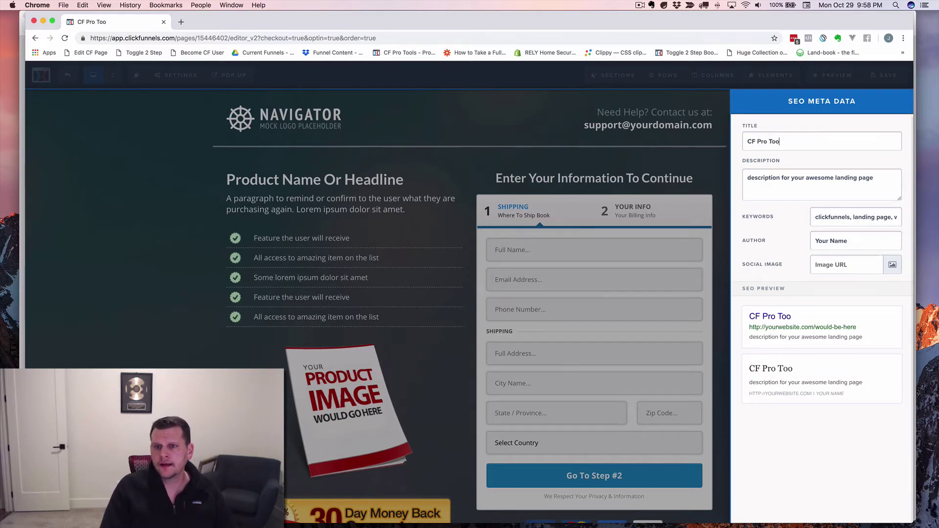
{"action": "type", "text": "ls VIP "}
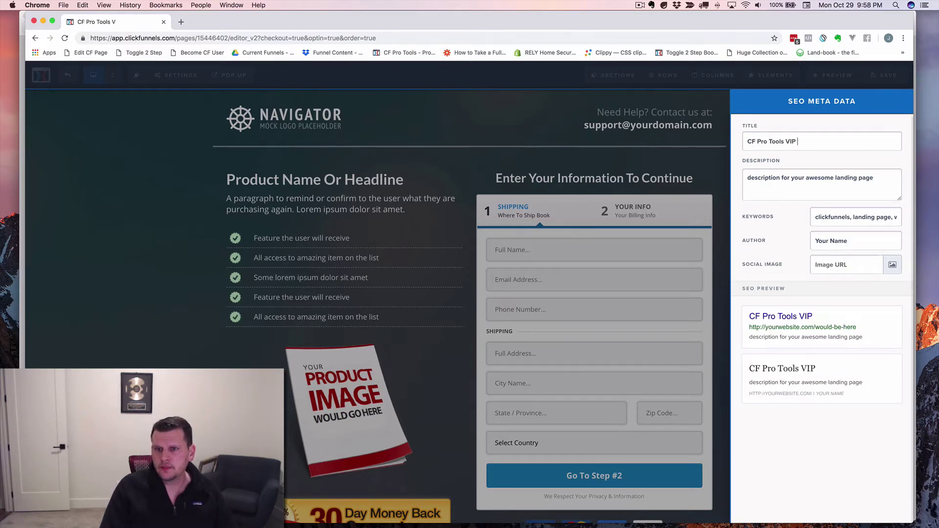
{"action": "type", "text": "Club Order For"}
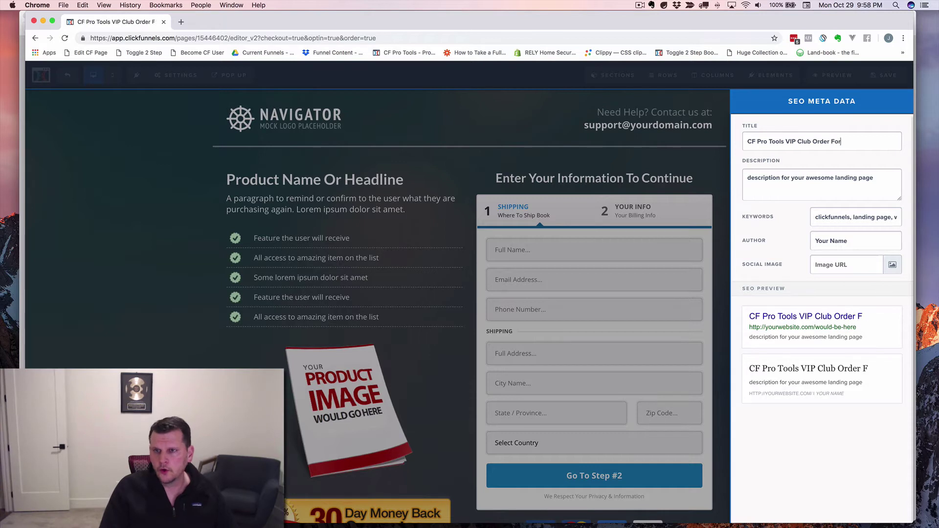
{"action": "type", "text": "m"}
Compare the SEO title, description, keywords and author fields in Chrome with the link title and description in the Facebook post image in Preview
{"action": "double_click", "coordinate": [786, 178]}
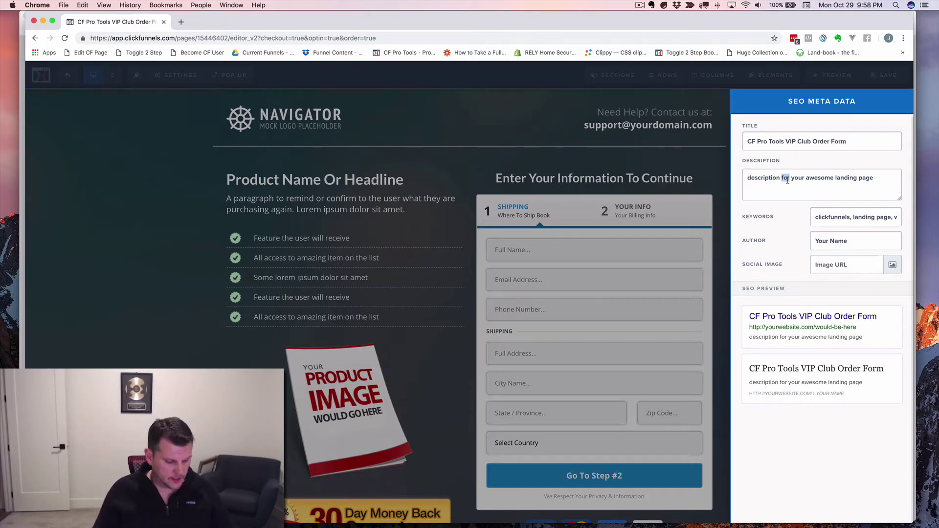
{"action": "key", "text": "super+Tab"}
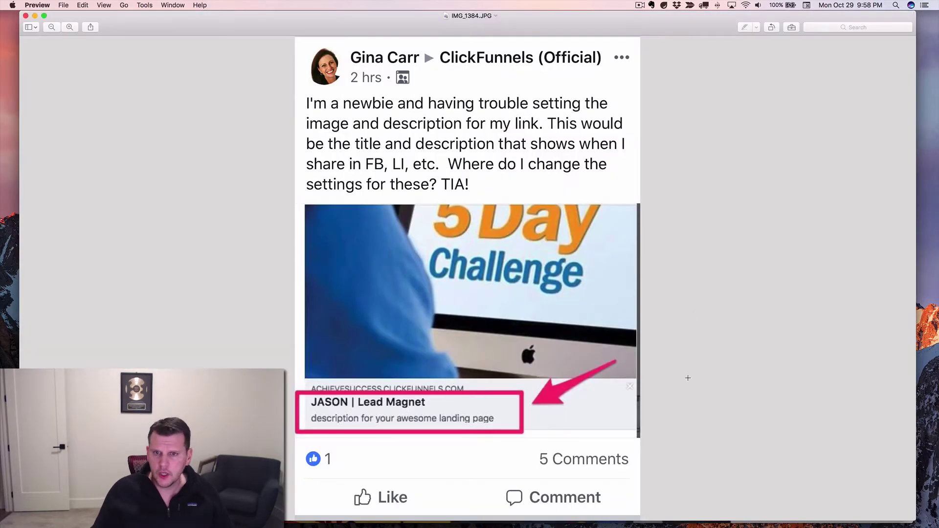
{"action": "key", "text": "super+Tab"}
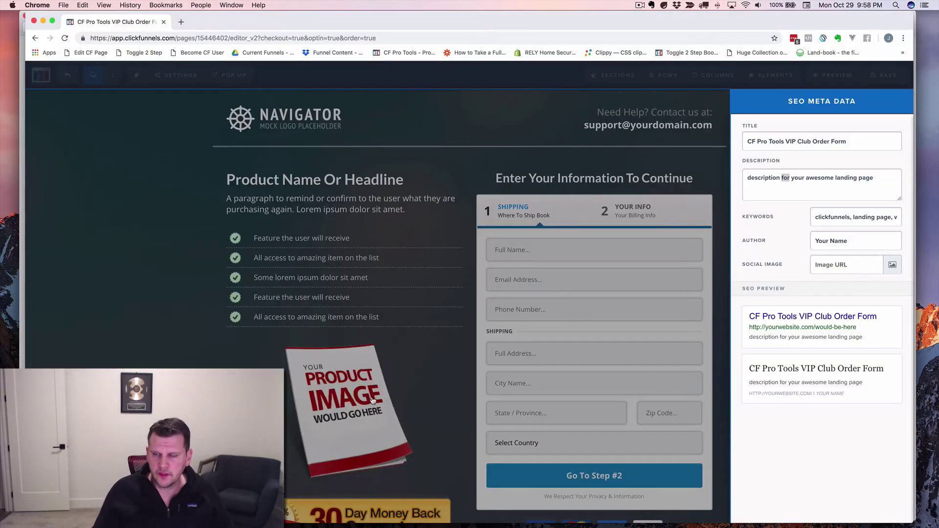
{"action": "double_click", "coordinate": [753, 140]}
{"action": "key", "text": "super+Tab"}
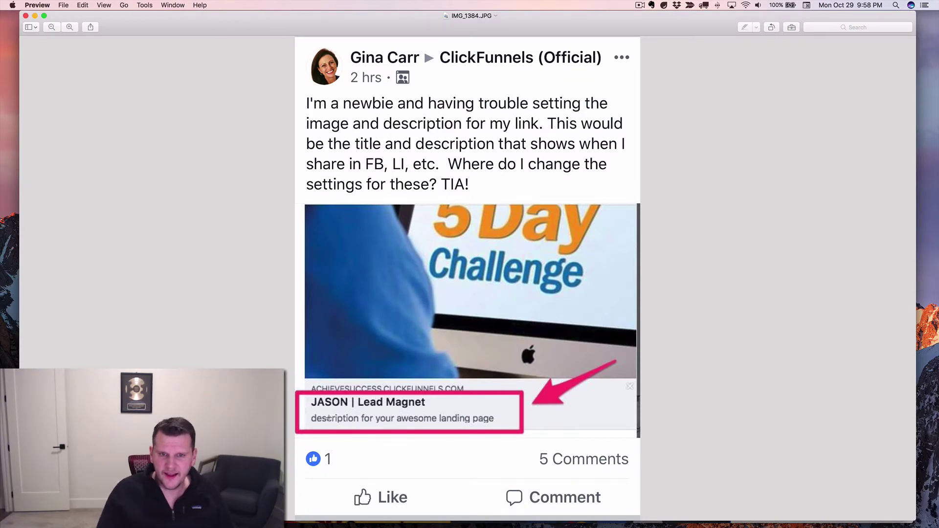
{"action": "key", "text": "super+Tab"}
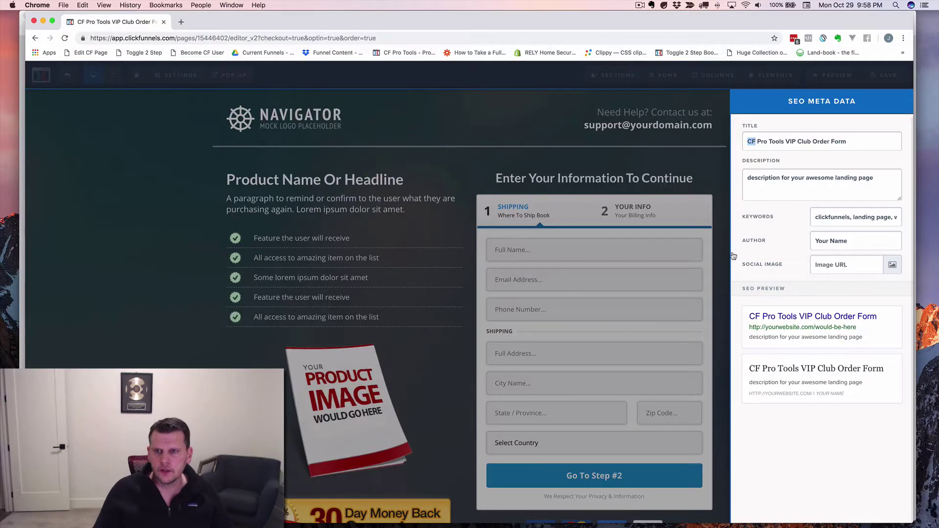
{"action": "key", "text": "super+Tab"}
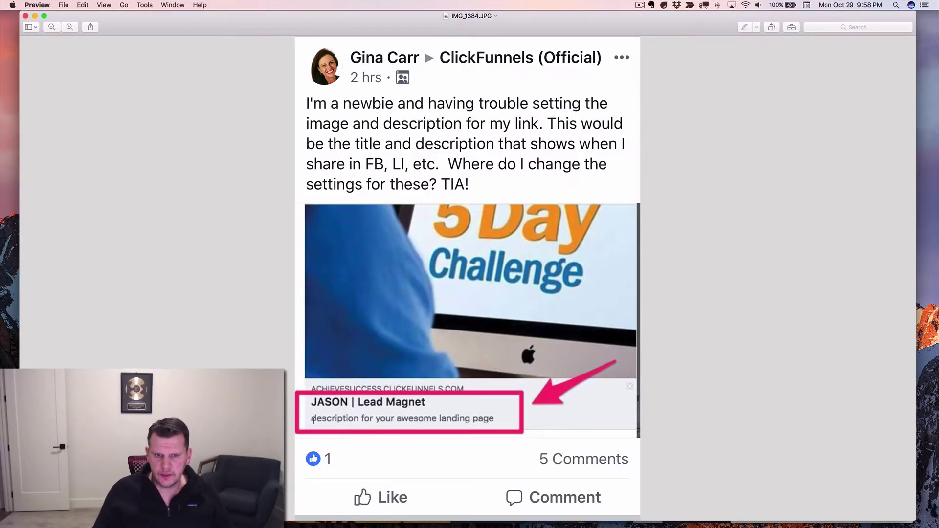
{"action": "key", "text": "super+Tab"}
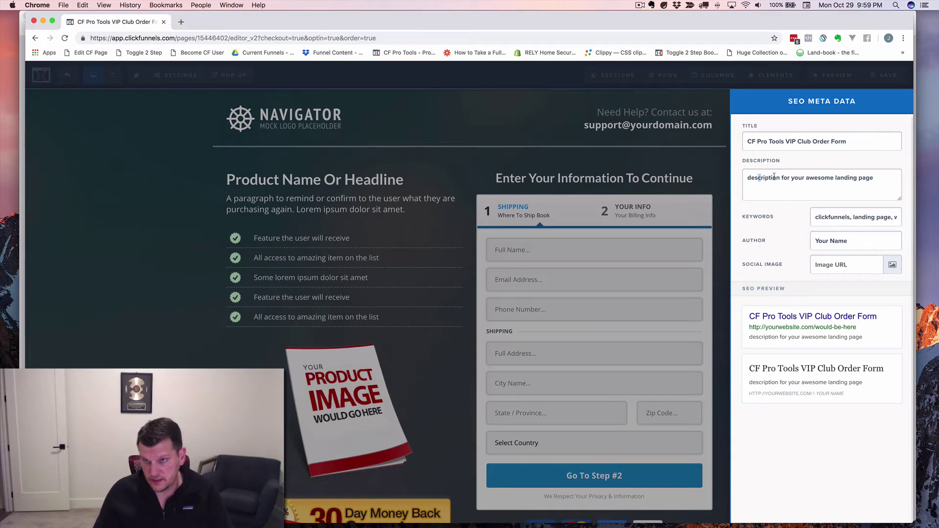
{"action": "triple_click", "coordinate": [794, 178]}
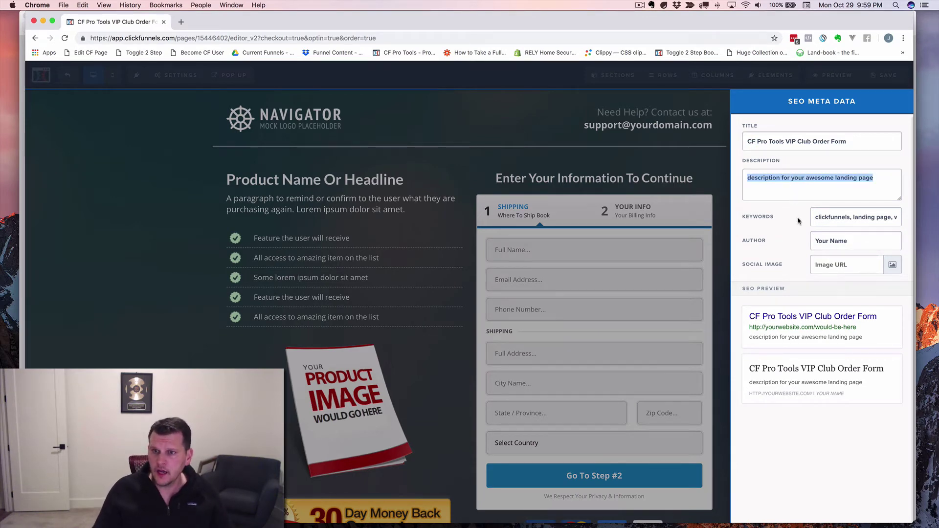
{"action": "double_click", "coordinate": [825, 217]}
{"action": "key", "text": "super+Tab"}
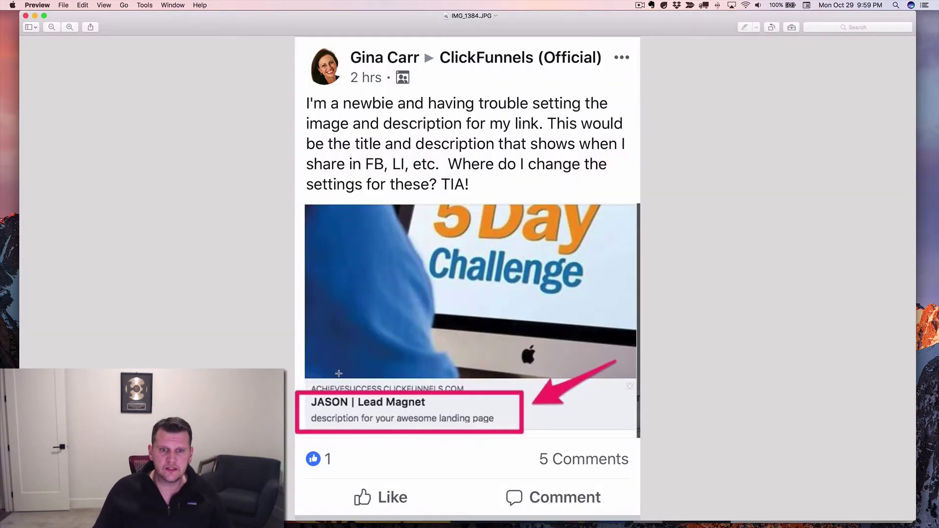
{"action": "key", "text": "super+Tab"}
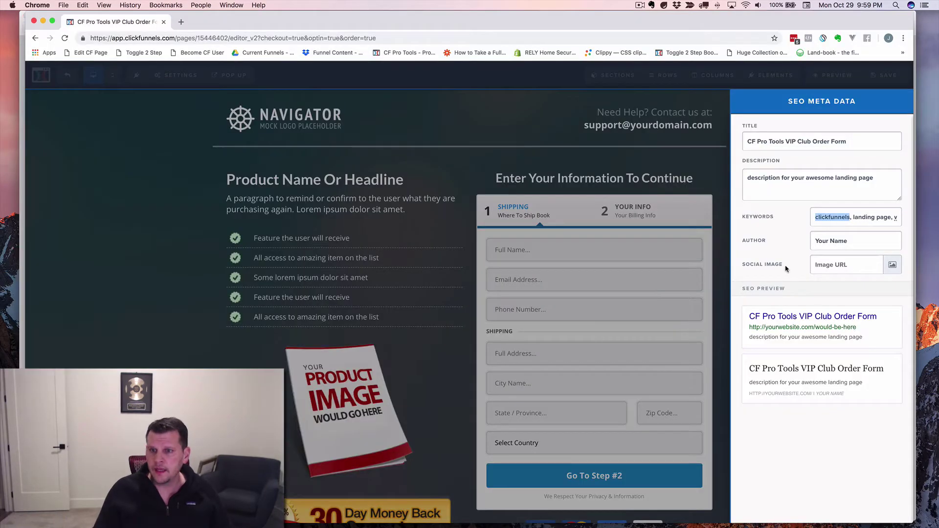
{"action": "double_click", "coordinate": [835, 239]}
{"action": "key", "text": "super+Tab"}
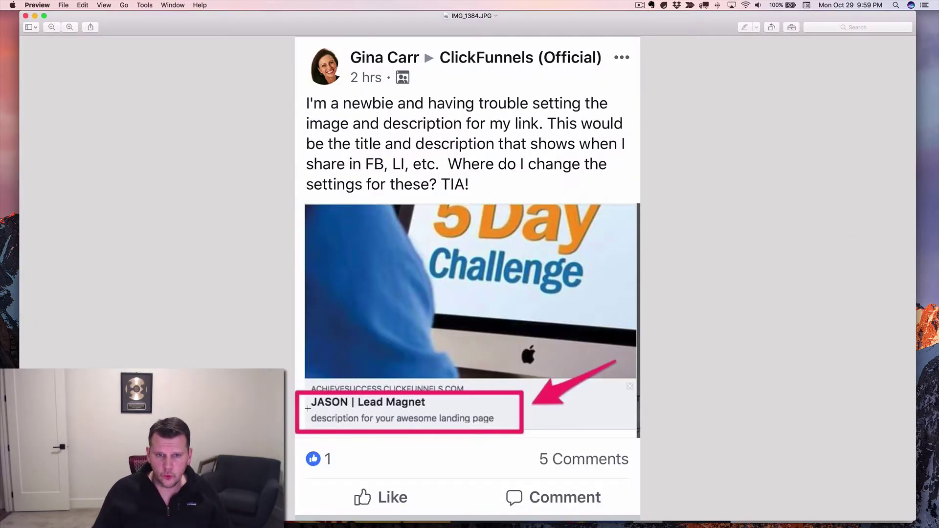
{"action": "key", "text": "super+Tab"}
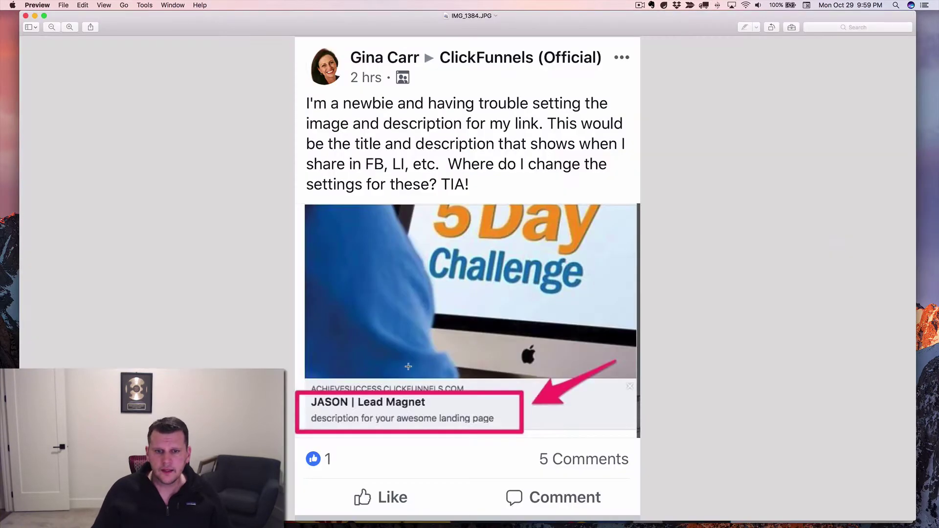
{"action": "key", "text": "super+Tab"}
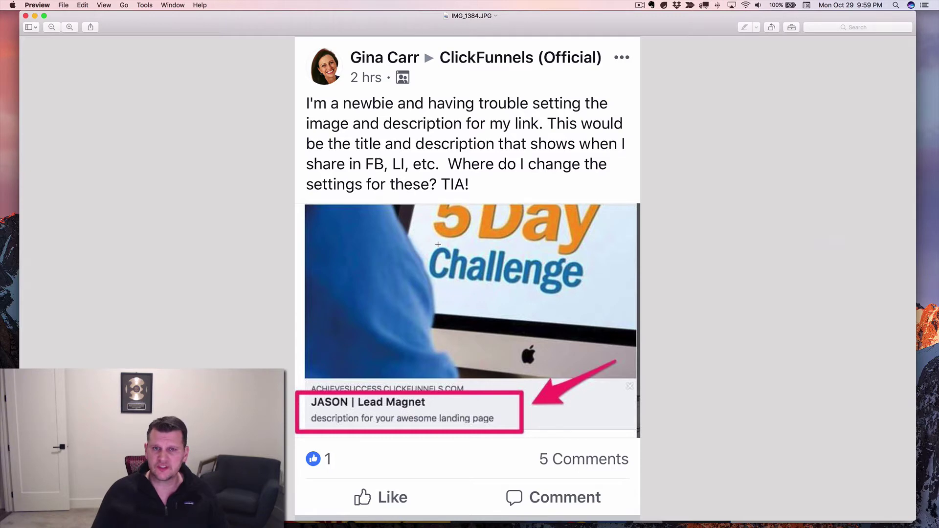
{"action": "key", "text": "super+Tab"}
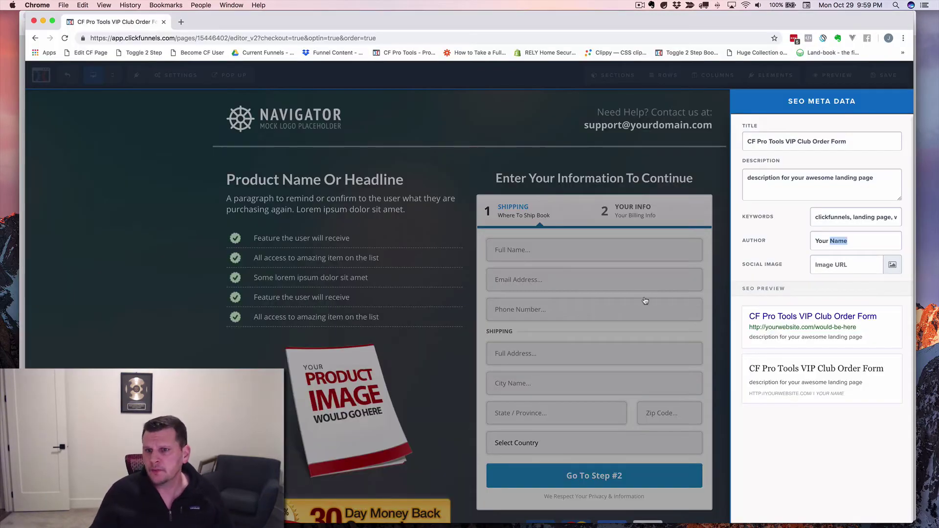
Replace the SEO description with "CF Pro Tools add the extra power that your funnel needs to convert better and make more money!"
{"action": "left_click", "coordinate": [770, 199]}
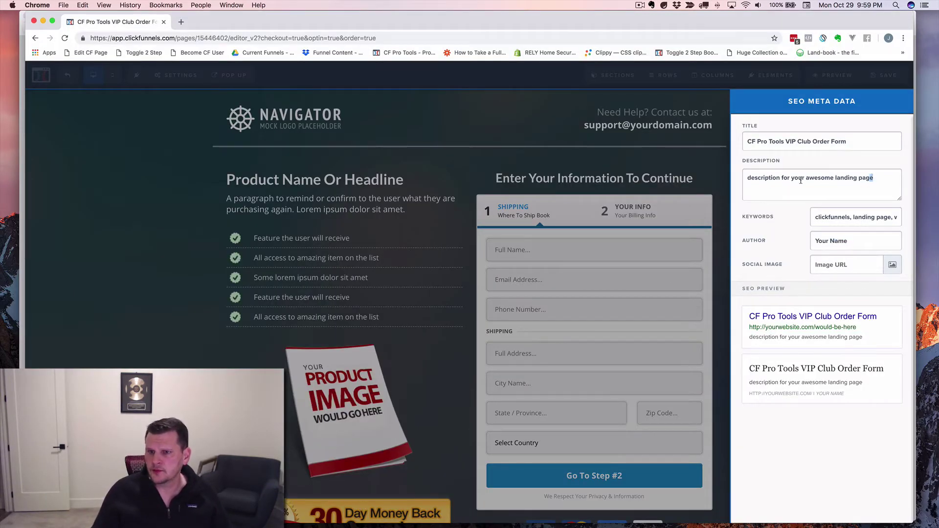
{"action": "left_click_drag", "start_coordinate": [873, 178], "coordinate": [746, 177]}
{"action": "type", "text": "FR"}
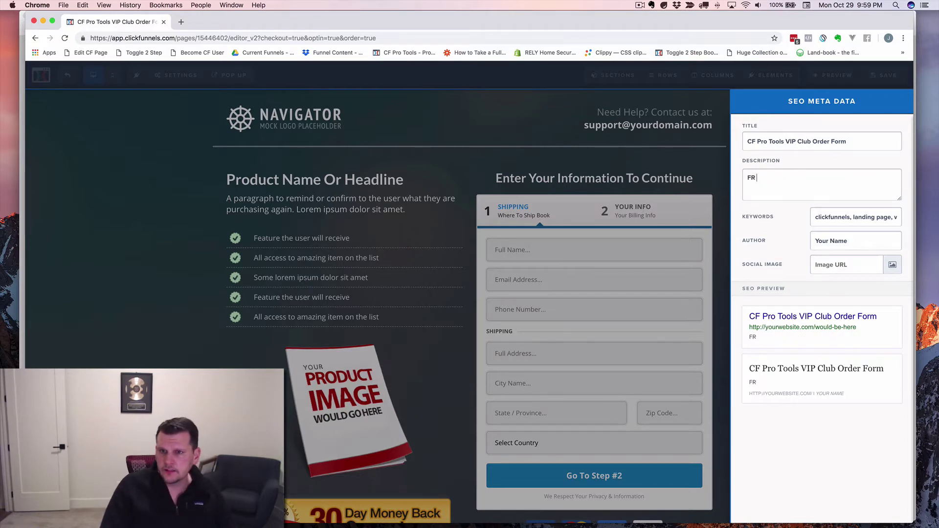
{"action": "key", "text": "BackSpace"}
{"action": "key", "text": "BackSpace"}
{"action": "type", "text": "CF Pro Tool"}
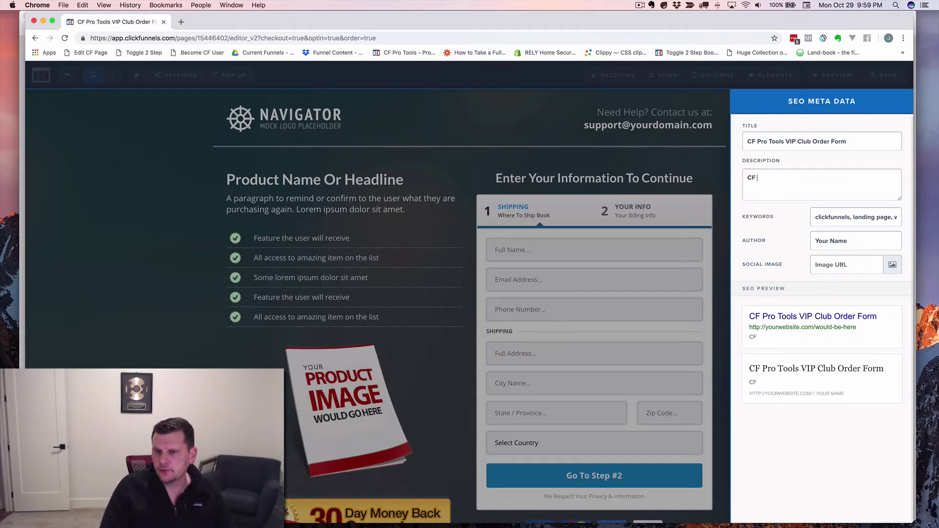
{"action": "type", "text": "s"}
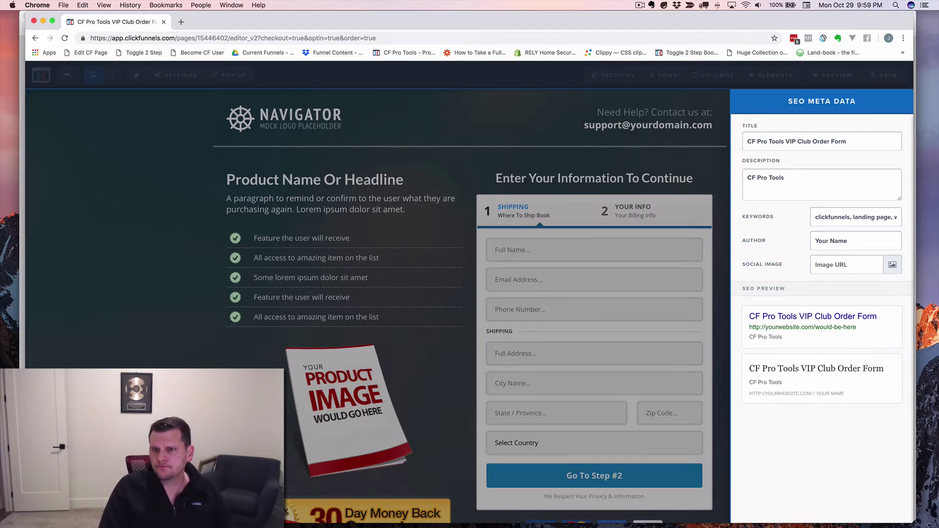
{"action": "type", "text": " add the extra p"}
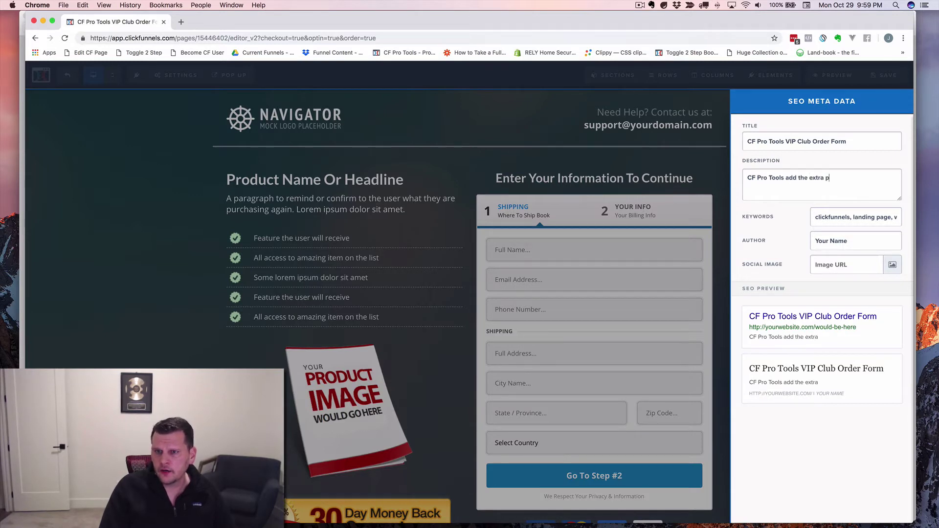
{"action": "type", "text": "ower that your fu"}
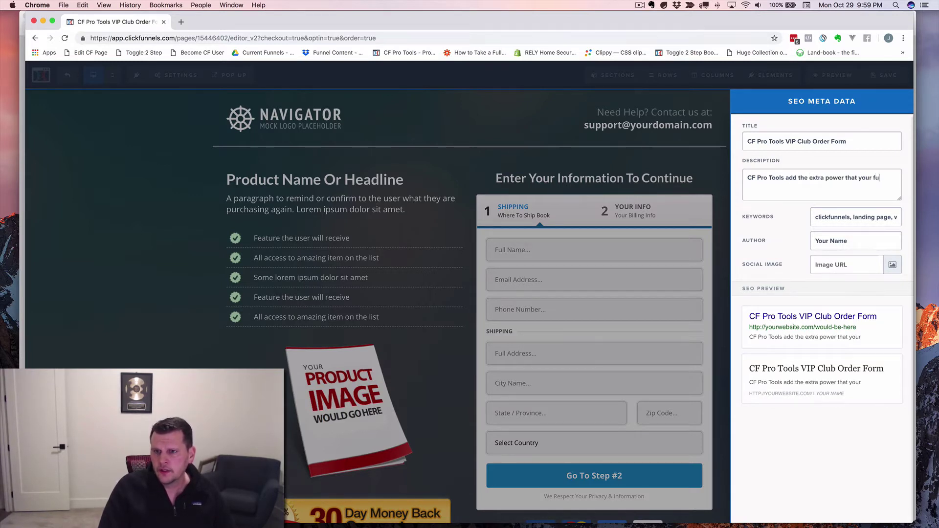
{"action": "type", "text": "nnel ned"}
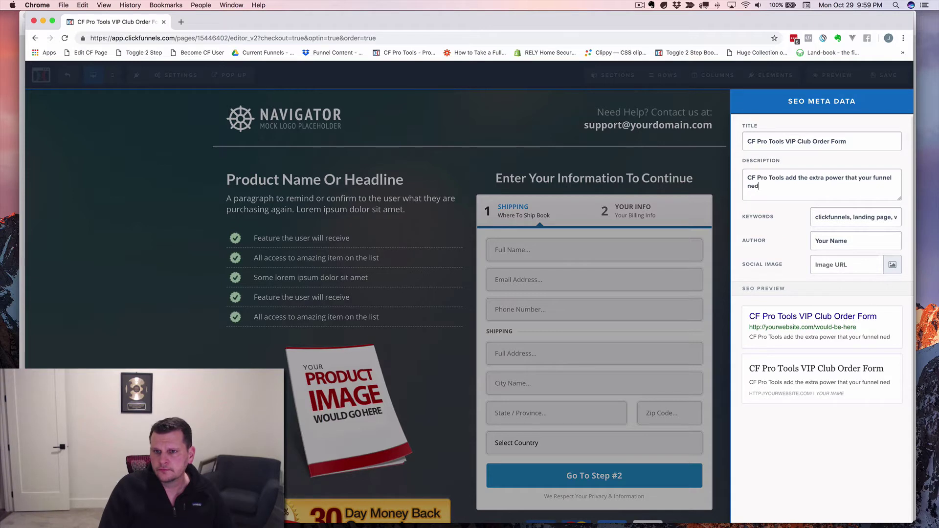
{"action": "key", "text": "BackSpace"}
{"action": "type", "text": "eds to c"}
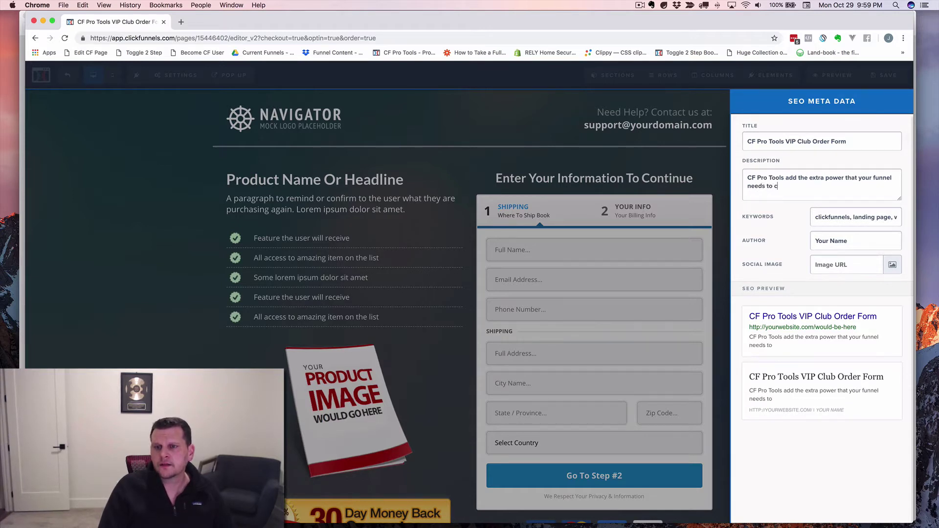
{"action": "type", "text": "onvert bet"}
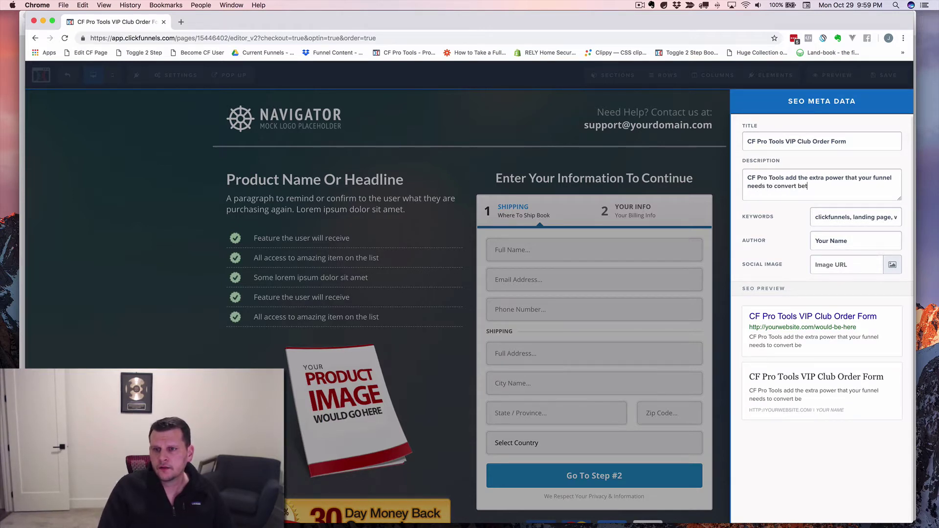
{"action": "type", "text": "ter and make mor"}
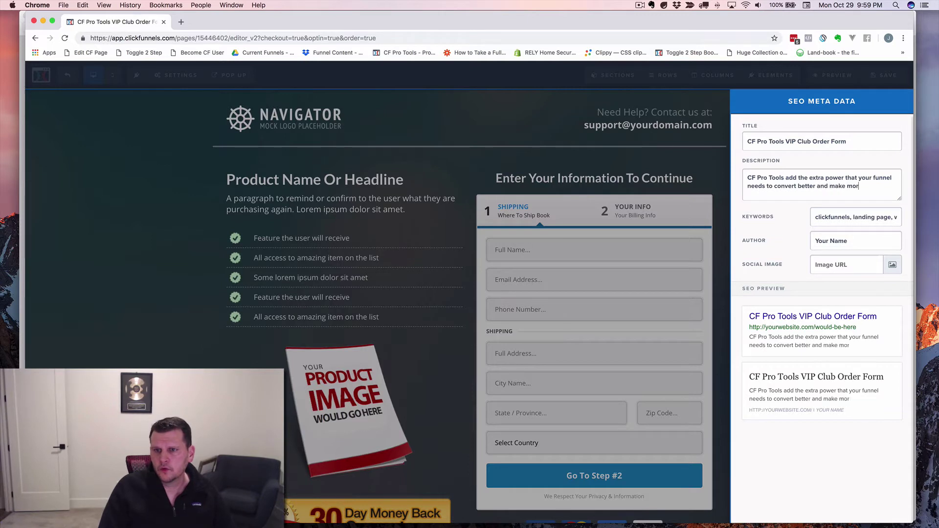
{"action": "type", "text": "e money!"}
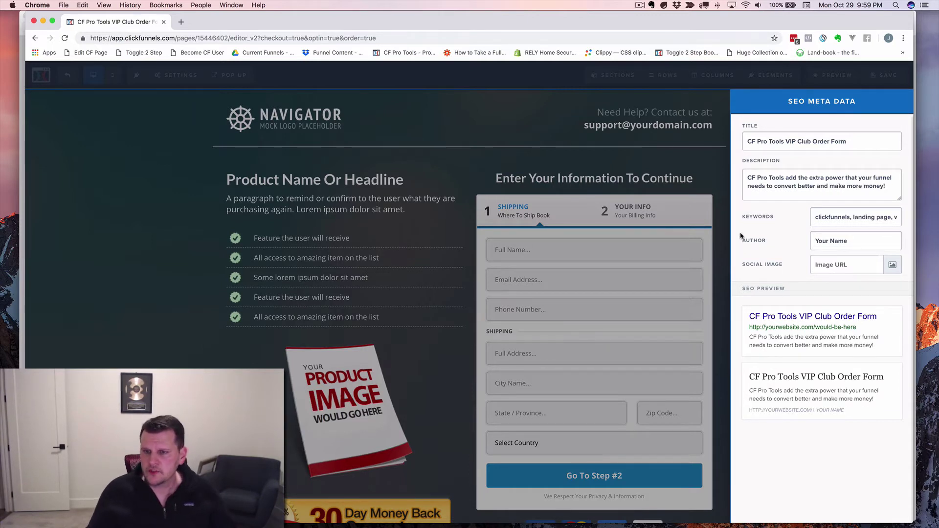
Clear the default keywords from the SEO meta data
{"action": "triple_click", "coordinate": [831, 219]}
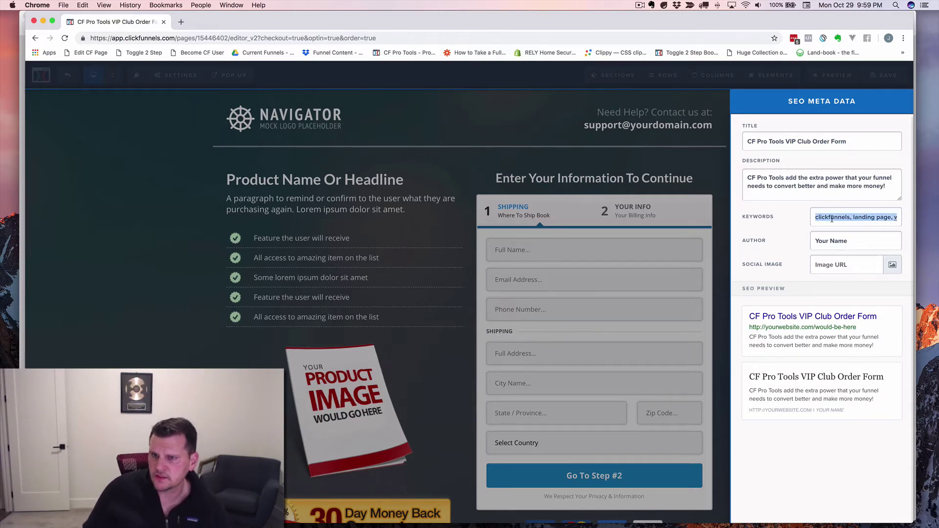
{"action": "key", "text": "BackSpace"}
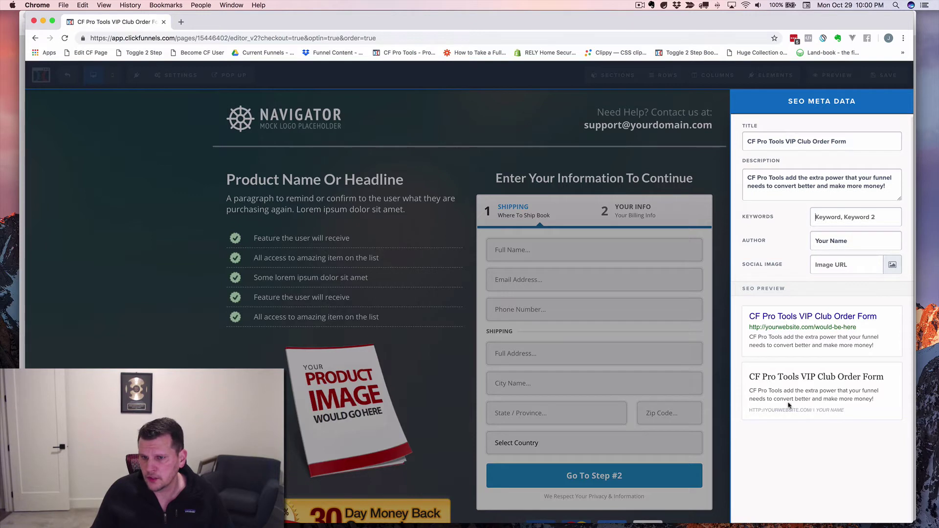
Replace the default author in the SEO meta data with the author's full name and close the settings
{"action": "triple_click", "coordinate": [855, 240]}
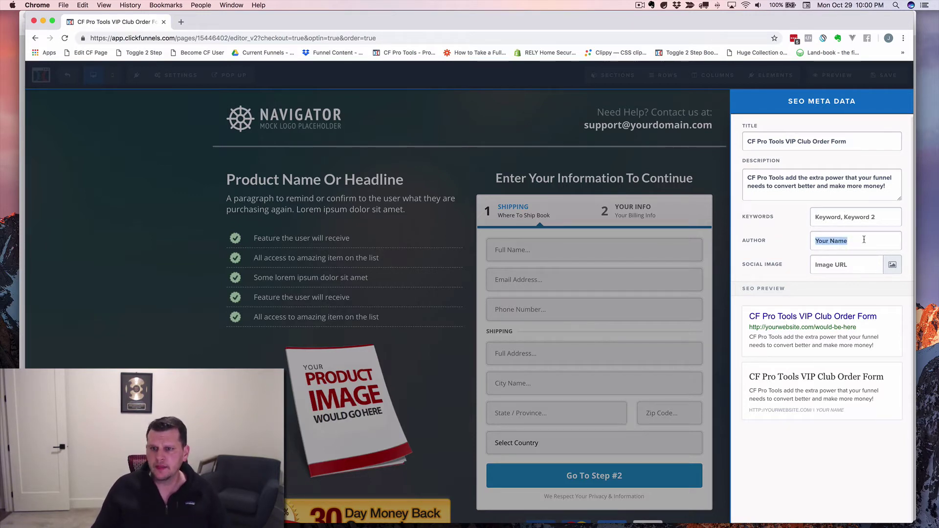
{"action": "key", "text": "BackSpace"}
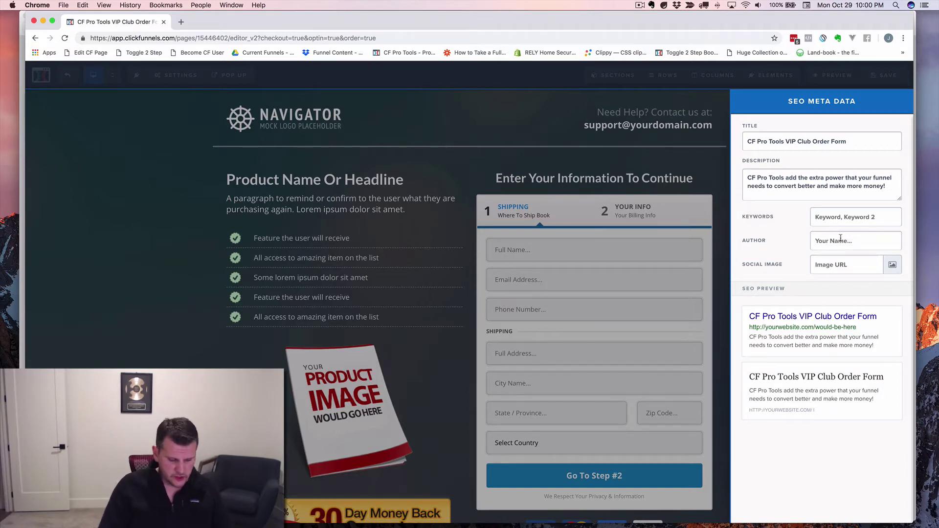
{"action": "type", "text": "Jaime Sm"}
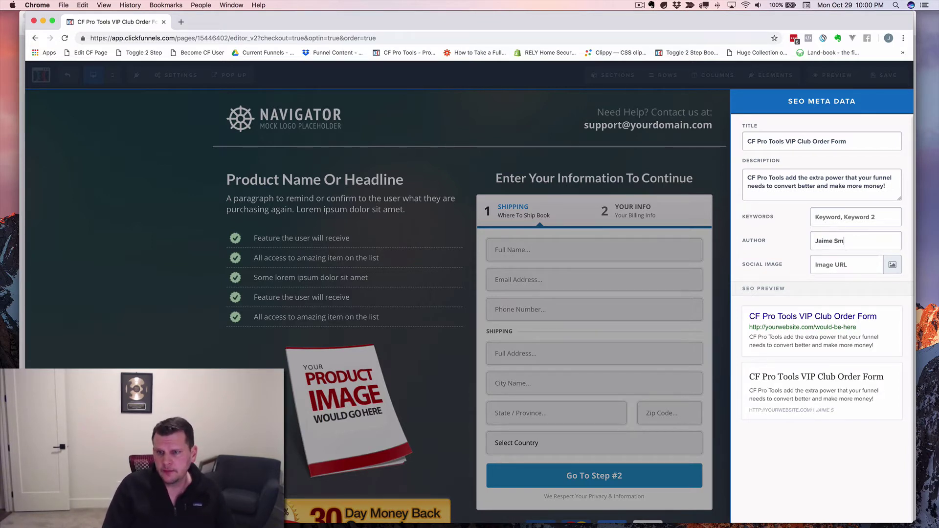
{"action": "type", "text": "ith"}
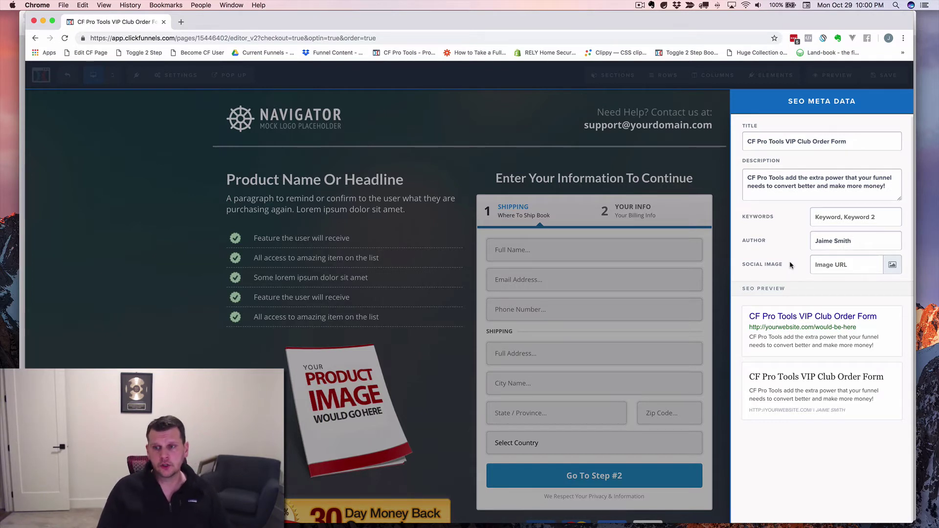
{"action": "left_click", "coordinate": [533, 144]}
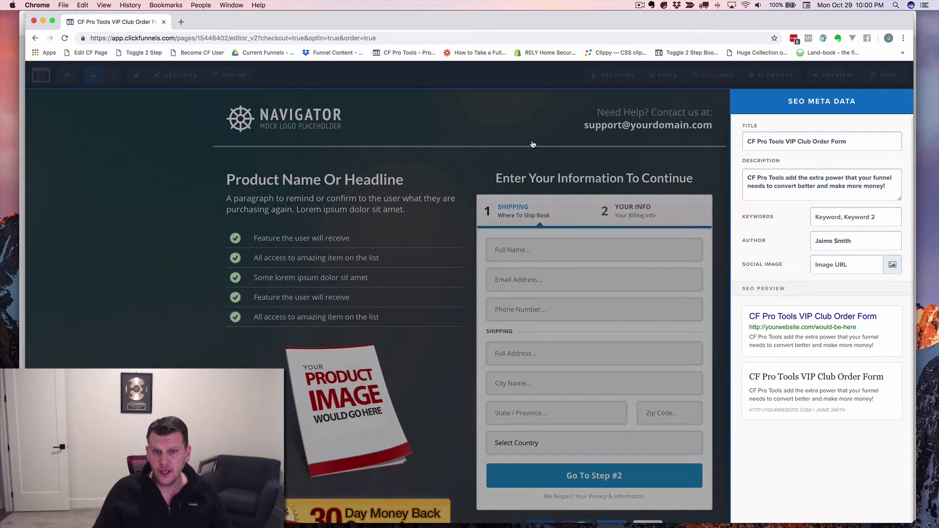
{"action": "mouse_move", "coordinate": [657, 65]}
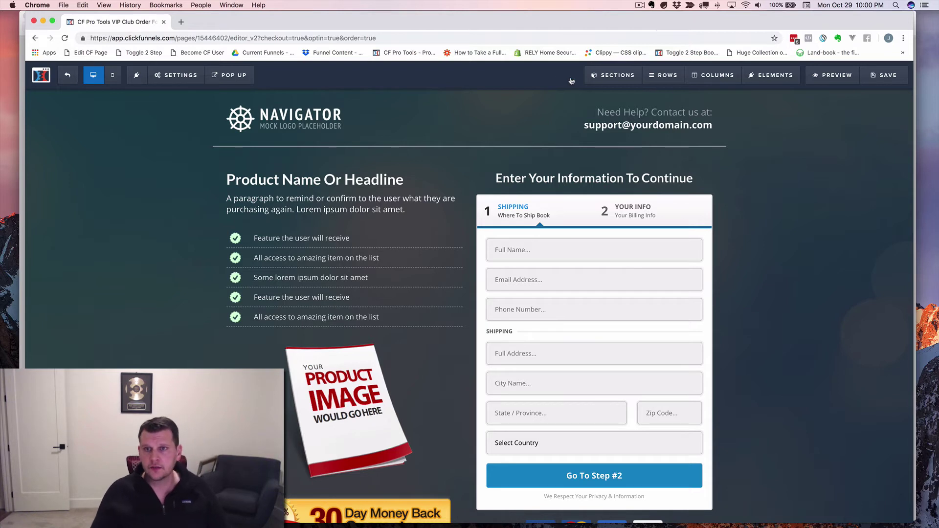
{"action": "left_click", "coordinate": [690, 6]}
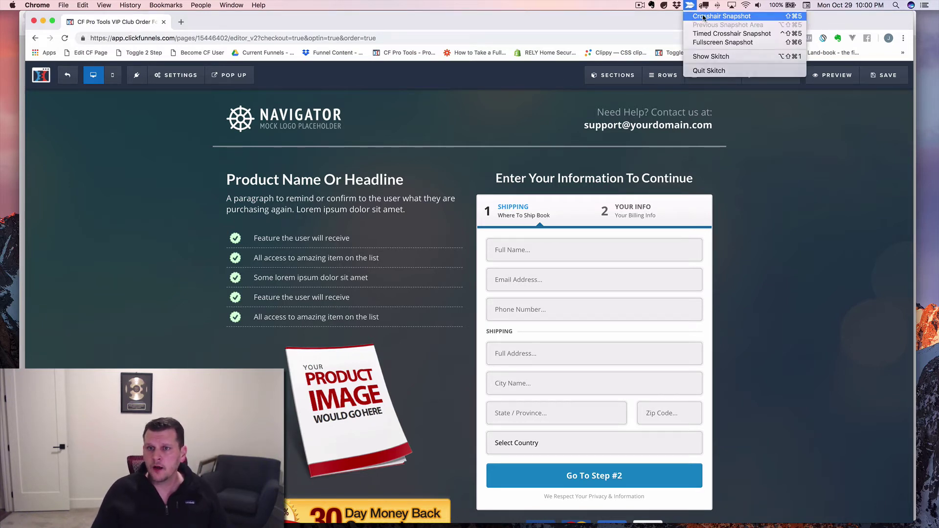
{"action": "left_click", "coordinate": [637, 62]}
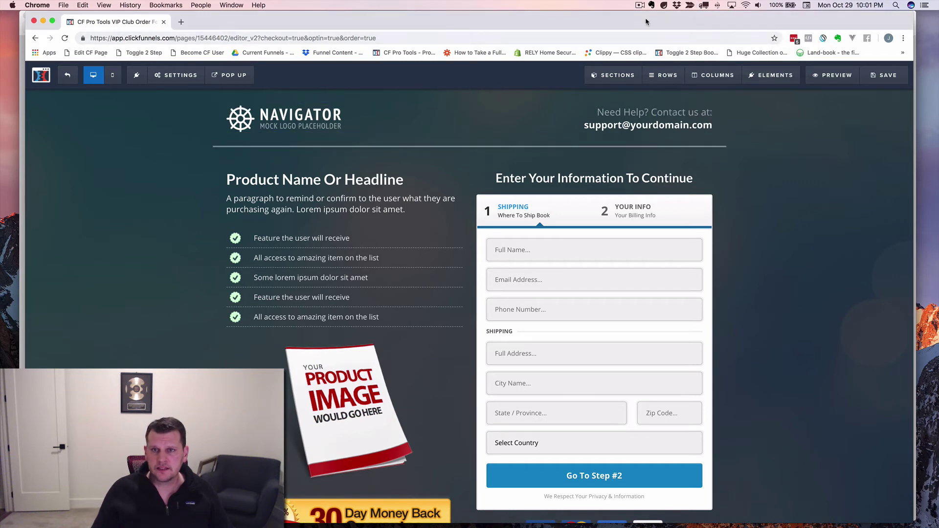
{"action": "left_click", "coordinate": [690, 6]}
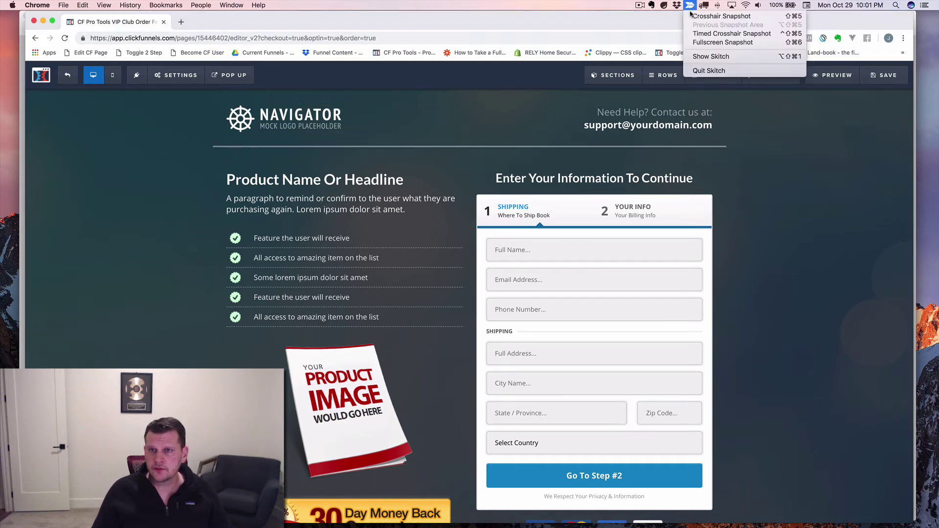
{"action": "left_click", "coordinate": [703, 56]}
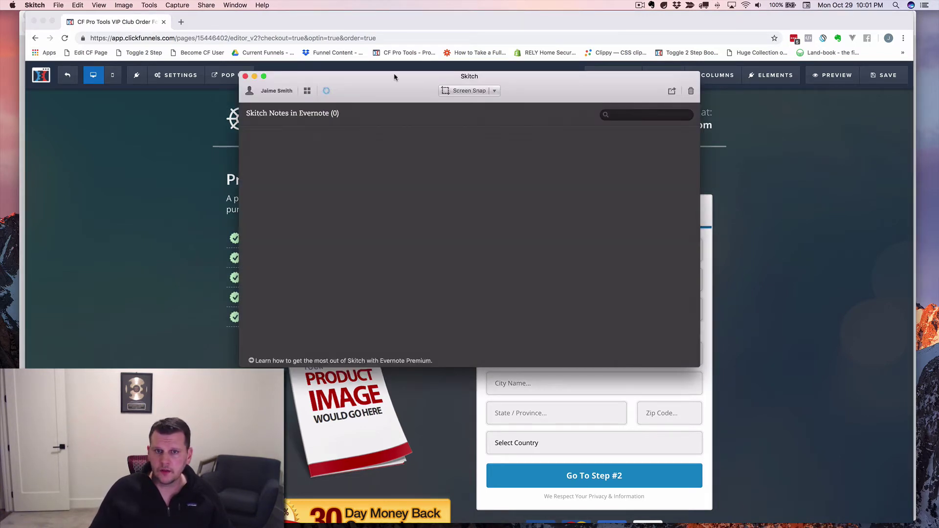
{"action": "left_click_drag", "start_coordinate": [516, 78], "coordinate": [511, 78]}
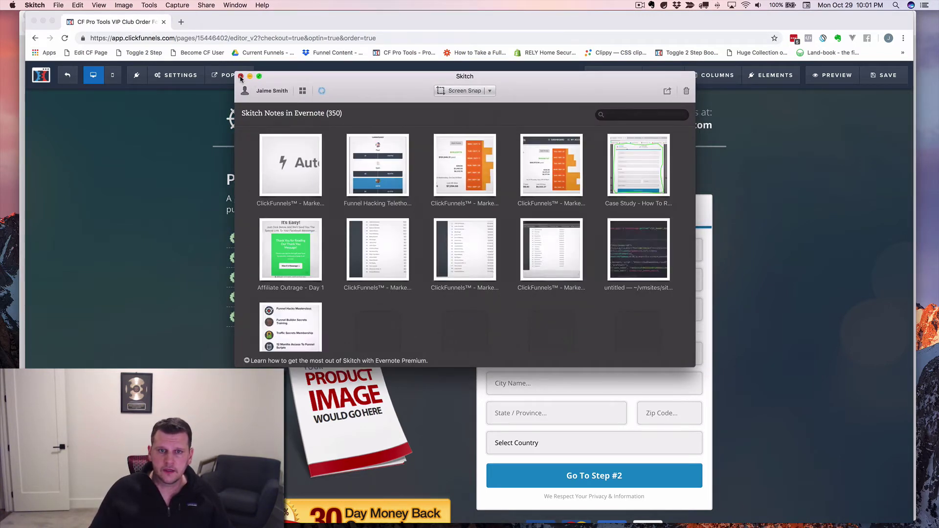
{"action": "left_click", "coordinate": [240, 76]}
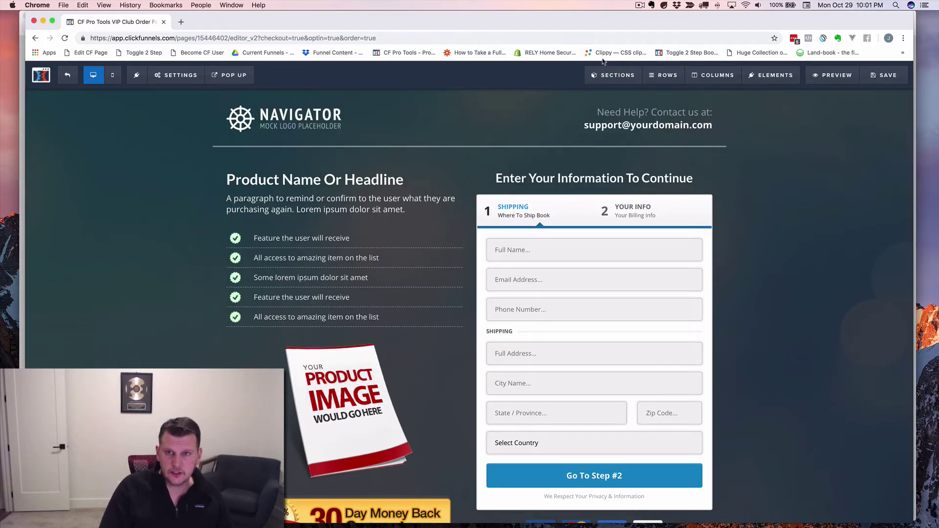
Capture a Skitch crosshair snapshot of the order form page from the logo header down to the City Name field, about 1153 by 655
{"action": "key", "text": "shift+super+5"}
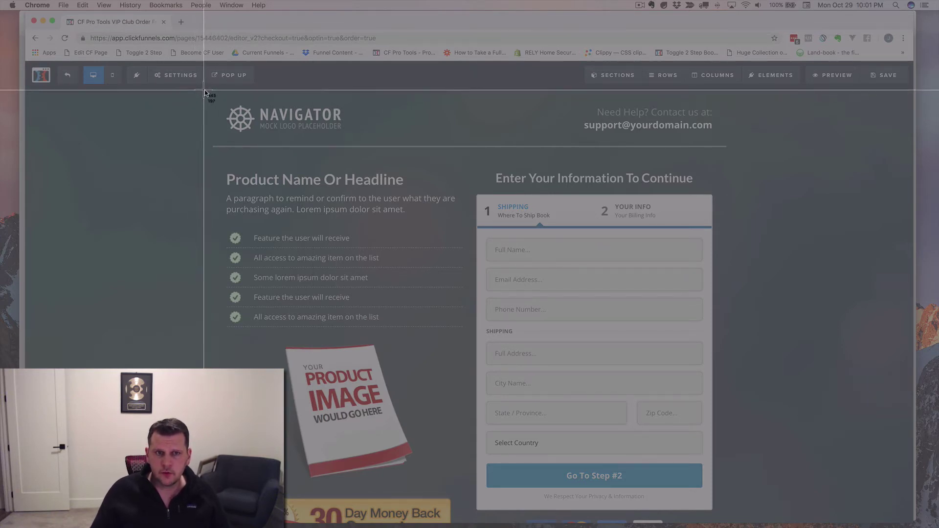
{"action": "left_click_drag", "start_coordinate": [205, 90], "coordinate": [733, 389]}
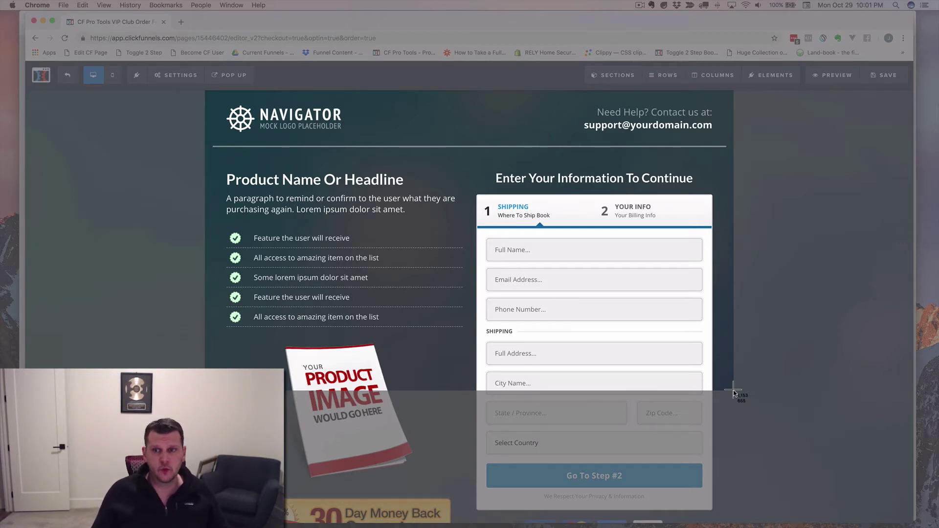
{"action": "left_click_drag", "start_coordinate": [733, 392], "coordinate": [733, 391]}
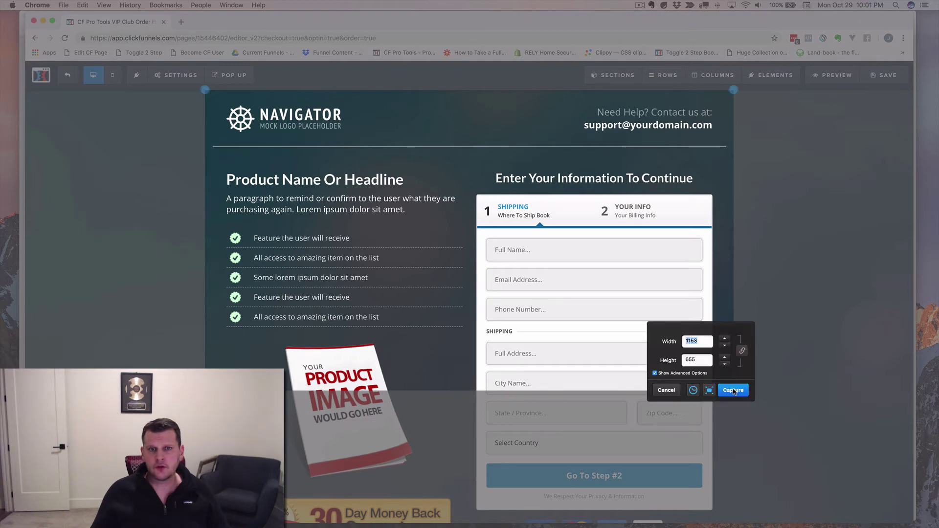
{"action": "left_click", "coordinate": [732, 390]}
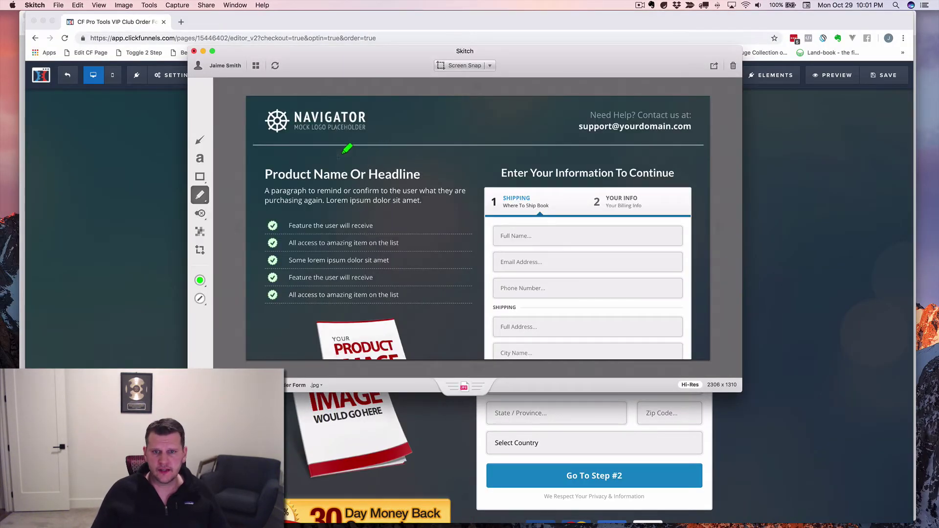
Export the snapshot from Skitch to the desktop as a JPG and close the Skitch window
{"action": "left_click", "coordinate": [319, 386]}
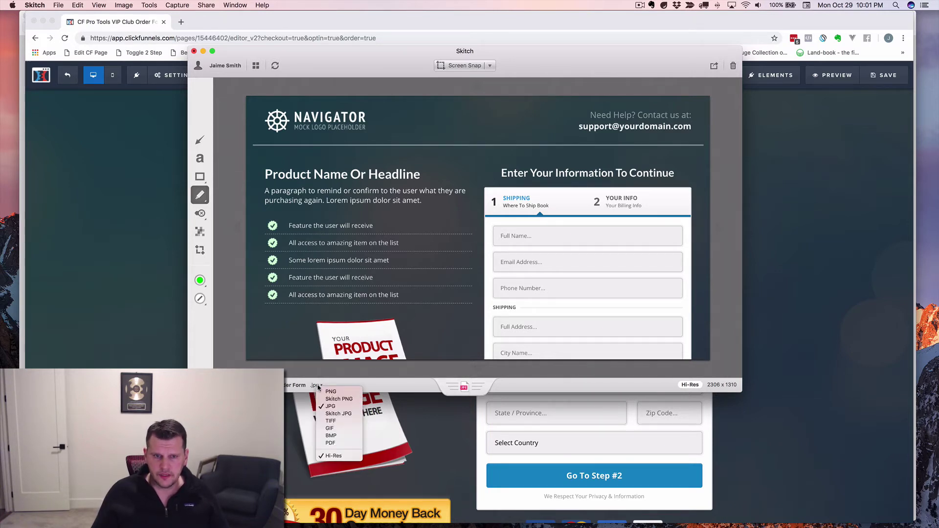
{"action": "left_click", "coordinate": [338, 383]}
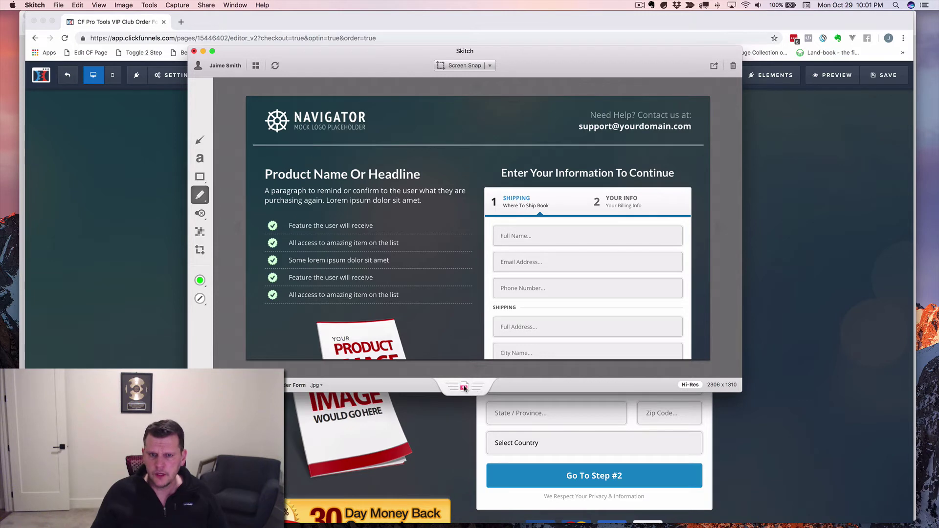
{"action": "left_click_drag", "start_coordinate": [464, 388], "coordinate": [10, 325]}
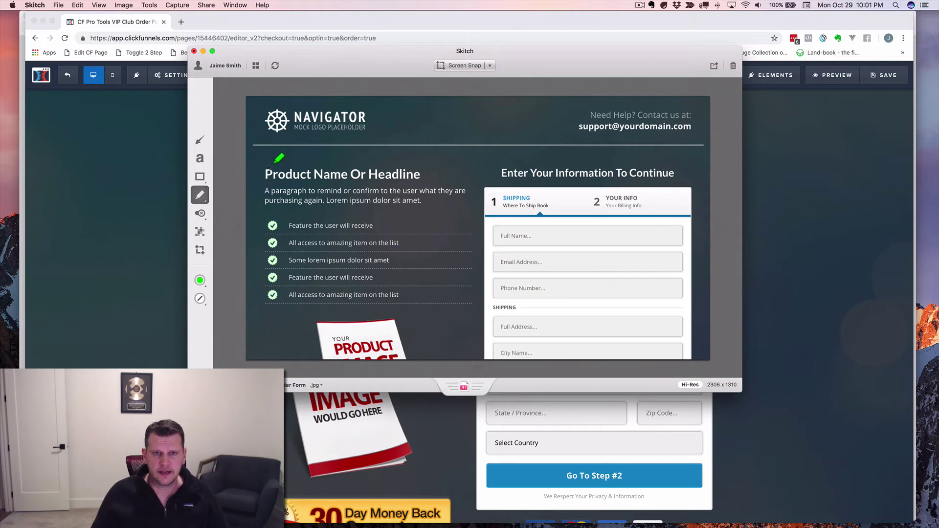
{"action": "left_click", "coordinate": [193, 52]}
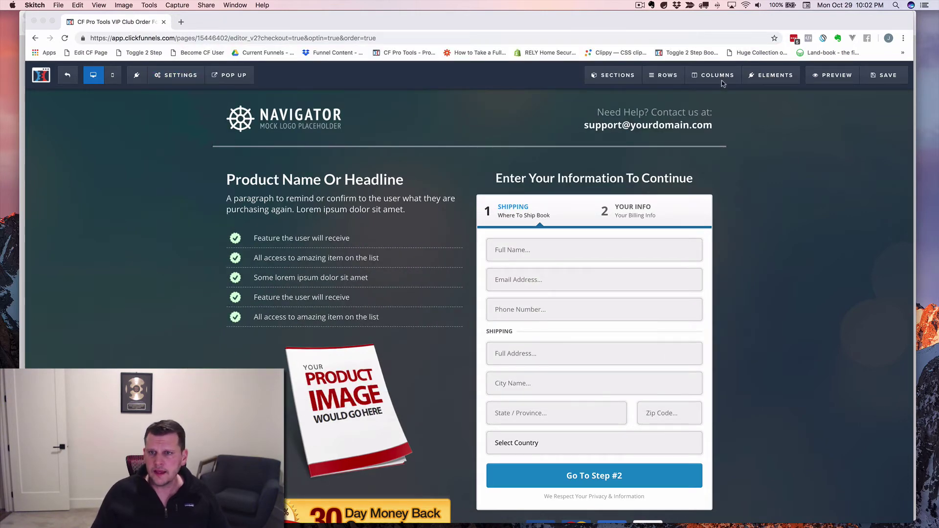
Upload the JPG snapshot from the desktop as the social image in the SEO meta data and save the page
{"action": "left_click", "coordinate": [172, 75]}
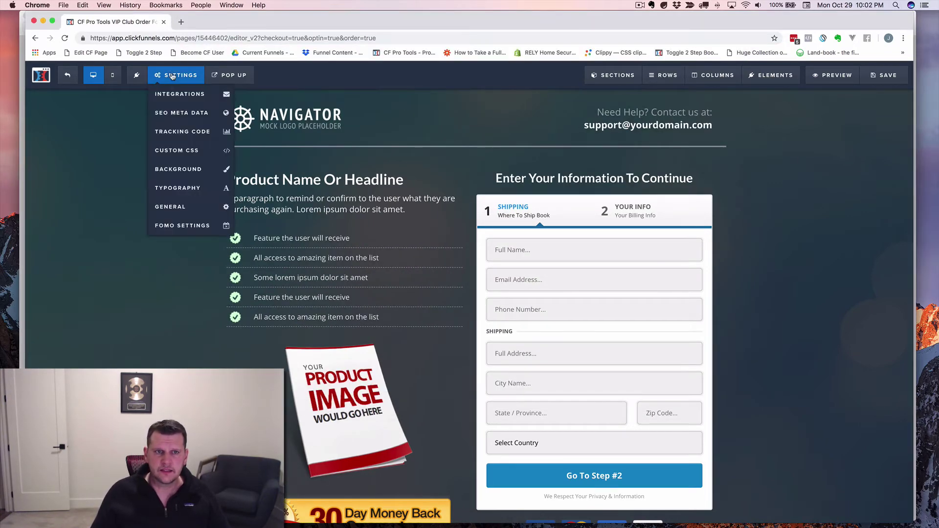
{"action": "left_click", "coordinate": [181, 114]}
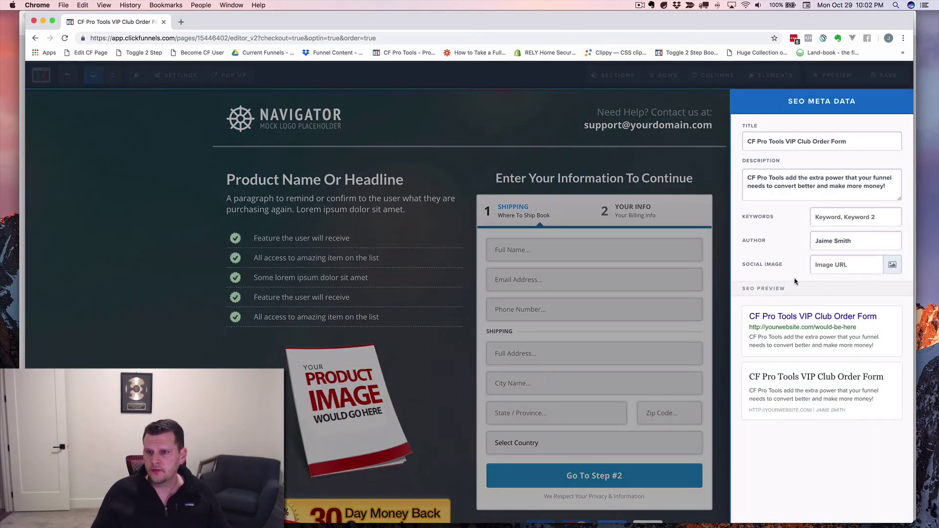
{"action": "left_click", "coordinate": [891, 266]}
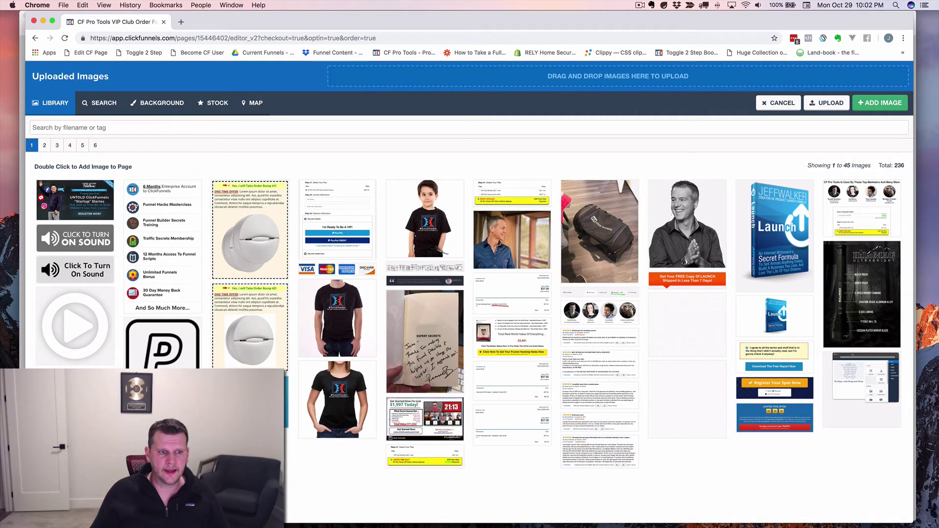
{"action": "left_click_drag", "start_coordinate": [7, 406], "coordinate": [600, 80]}
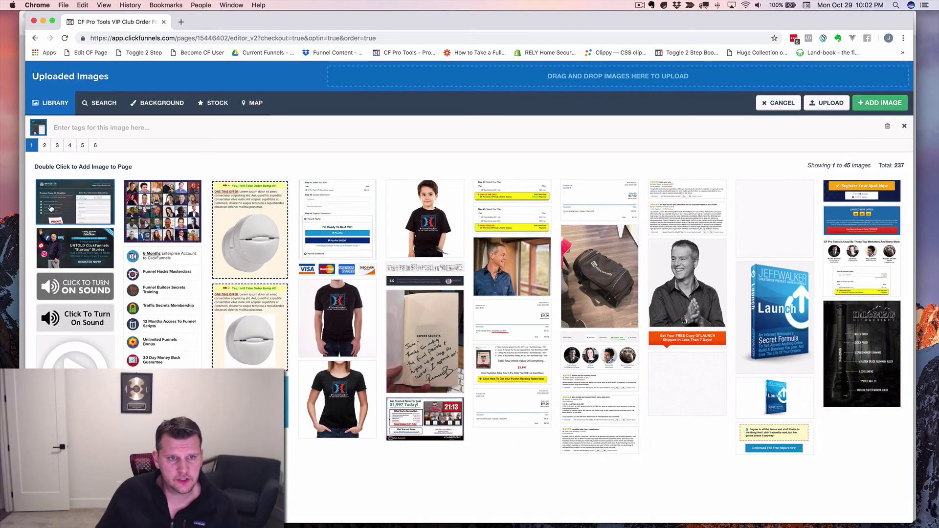
{"action": "left_click", "coordinate": [871, 104]}
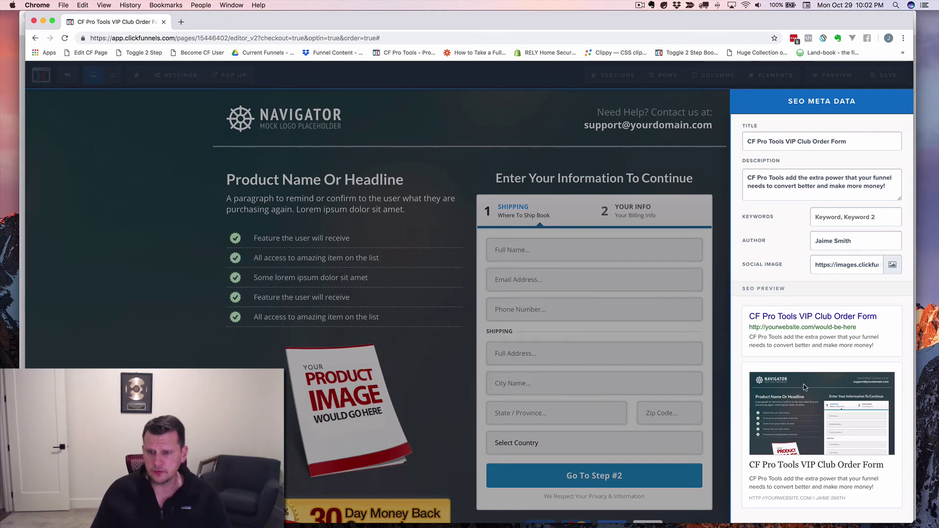
{"action": "left_click", "coordinate": [885, 78]}
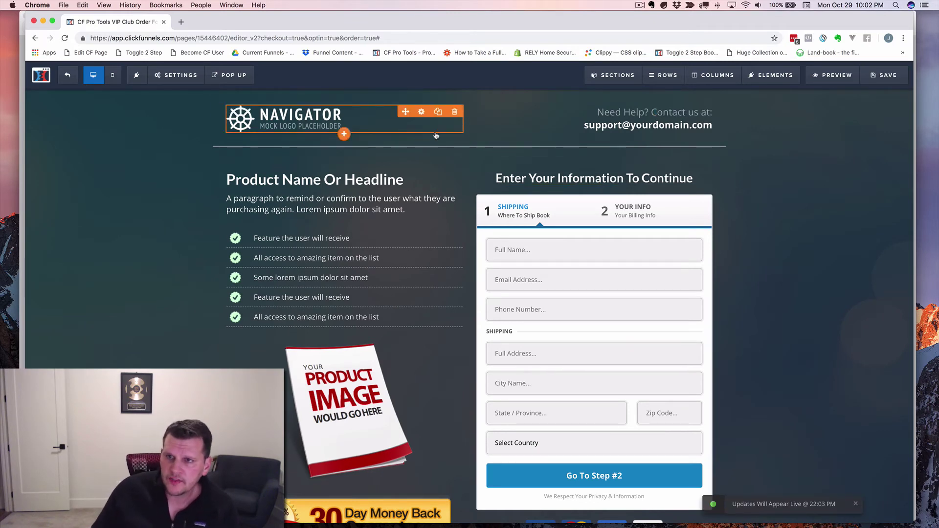
Return to the Order Form step overview of the funnel and copy the page's URL
{"action": "left_click", "coordinate": [67, 75]}
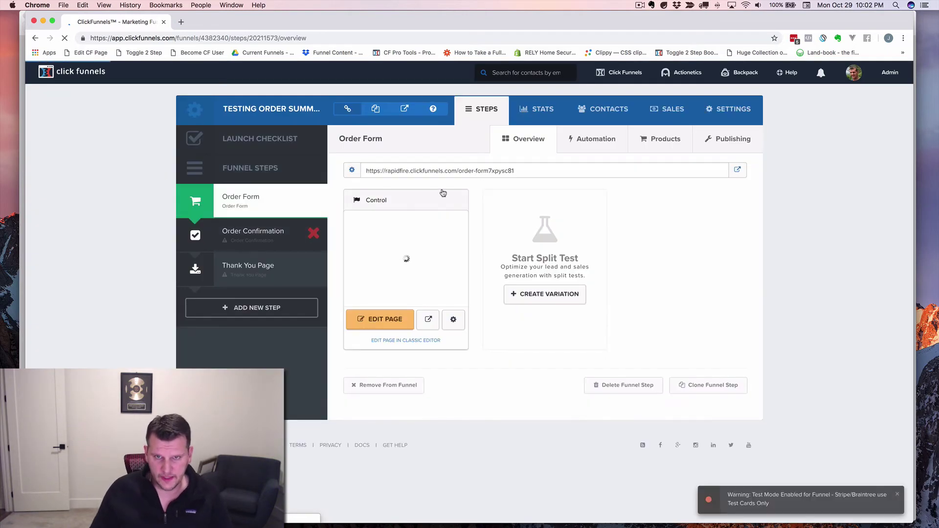
{"action": "left_click_drag", "start_coordinate": [514, 171], "coordinate": [363, 170]}
{"action": "key", "text": "super+c"}
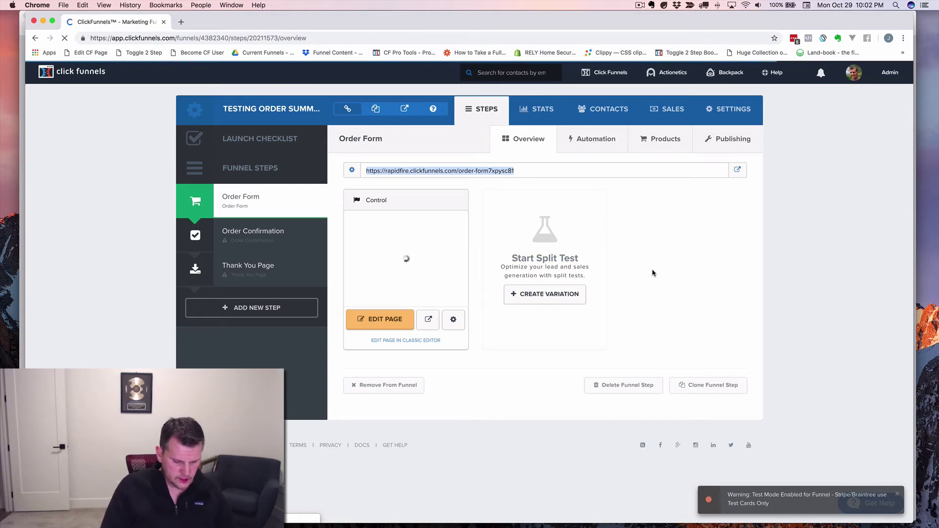
Open Facebook in a new tab and start a post containing the copied order form URL
{"action": "key", "text": "super+t"}
{"action": "type", "text": "fa"}
{"action": "key", "text": "Return"}
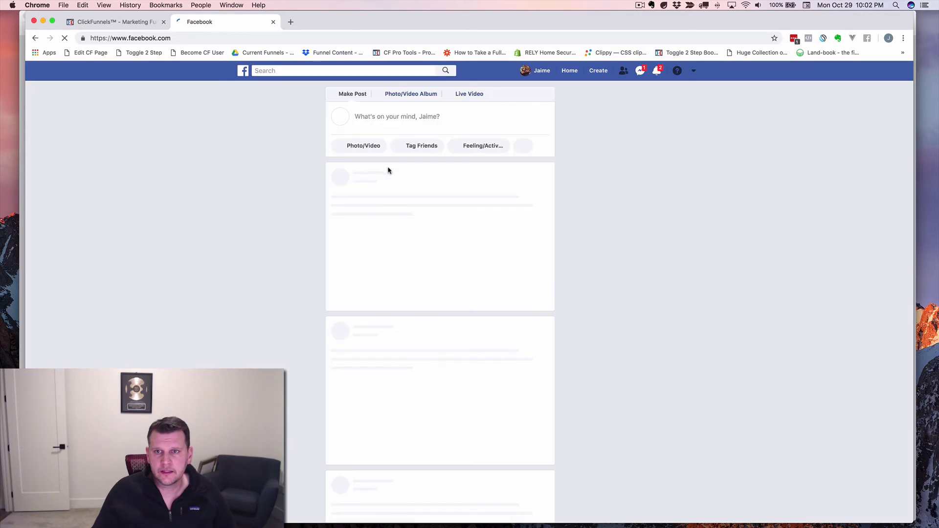
{"action": "left_click", "coordinate": [362, 117]}
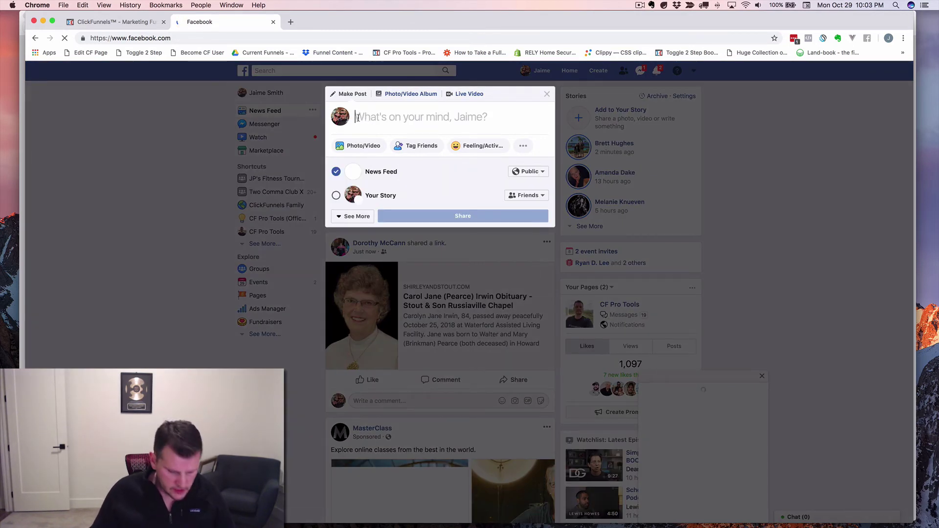
{"action": "key", "text": "super+v"}
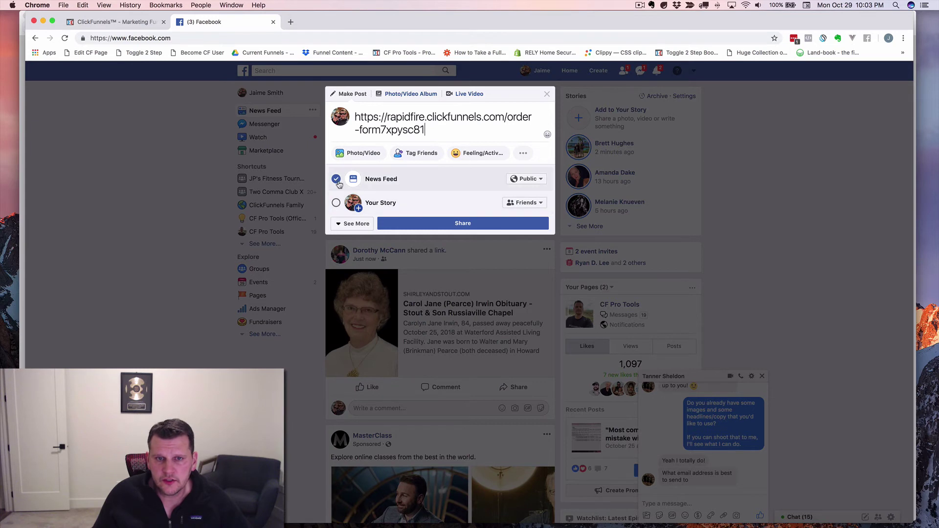
Set the News Feed audience of the post to Only me and share it
{"action": "left_click", "coordinate": [527, 180]}
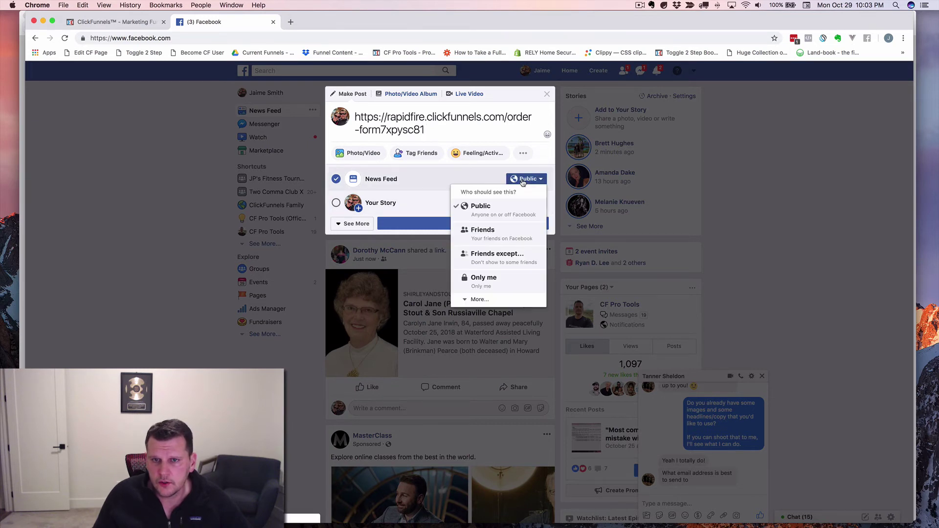
{"action": "left_click", "coordinate": [483, 283]}
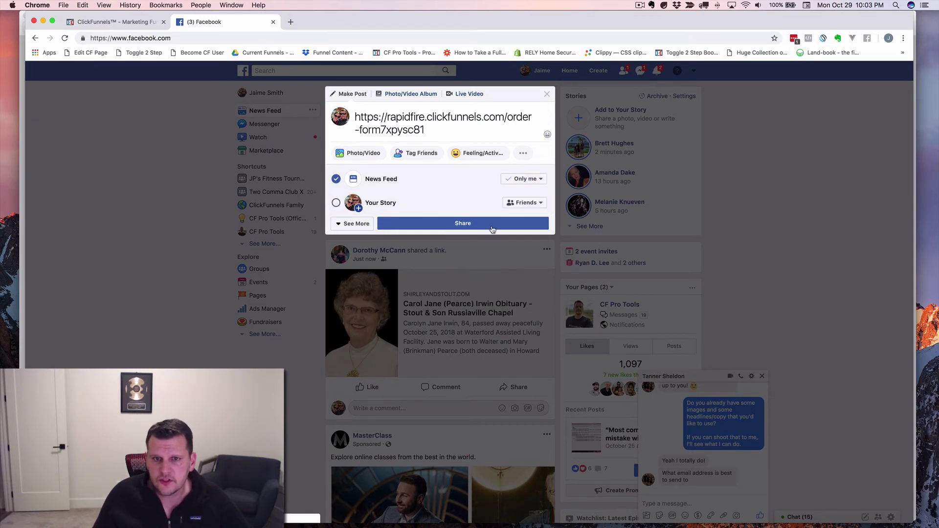
{"action": "left_click", "coordinate": [453, 223]}
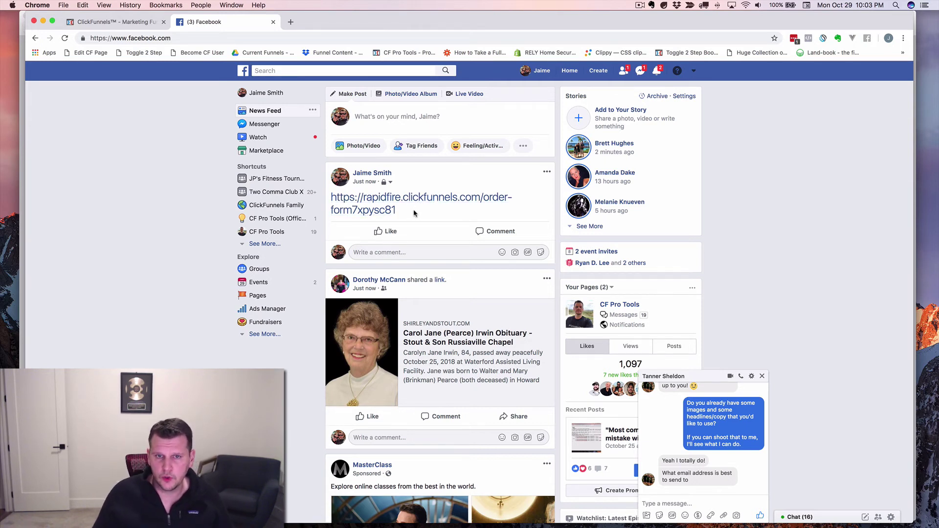
Delete the post containing only the order form link from the Facebook feed and start a new post
{"action": "left_click", "coordinate": [547, 172]}
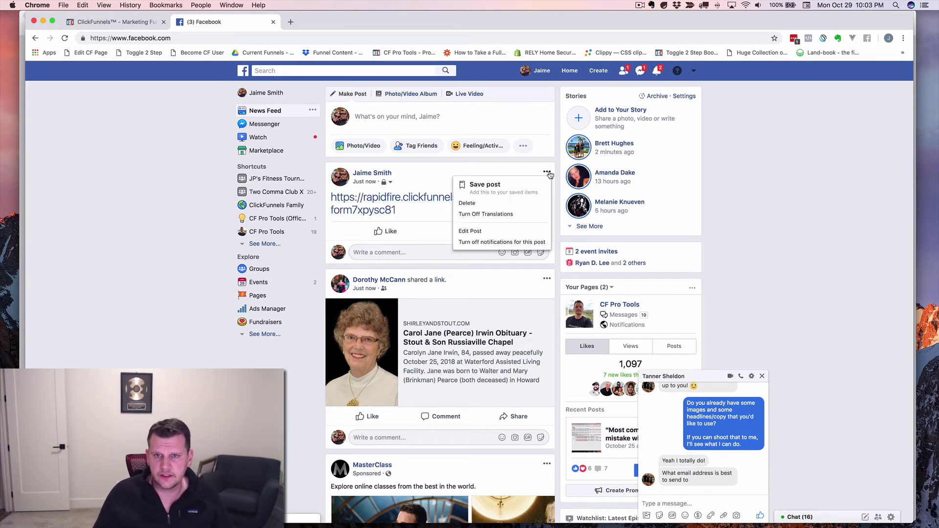
{"action": "left_click", "coordinate": [470, 204]}
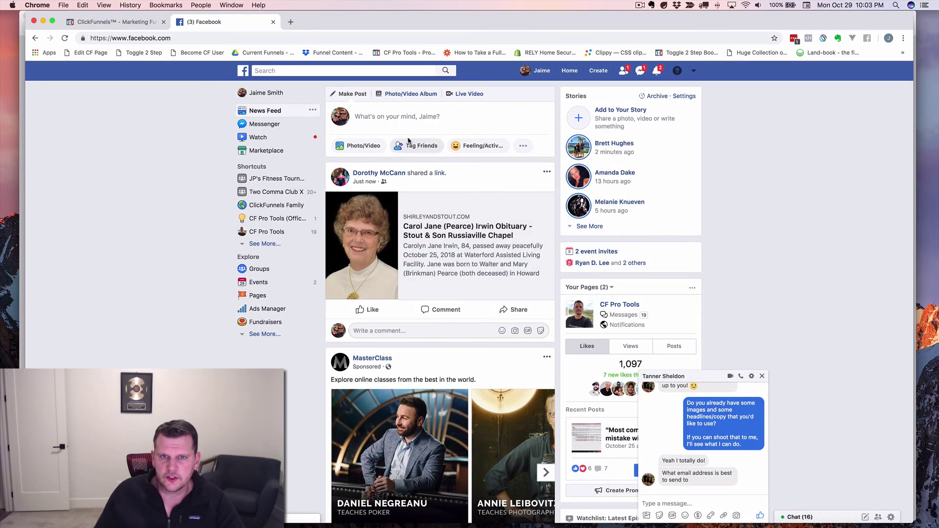
{"action": "left_click", "coordinate": [381, 119]}
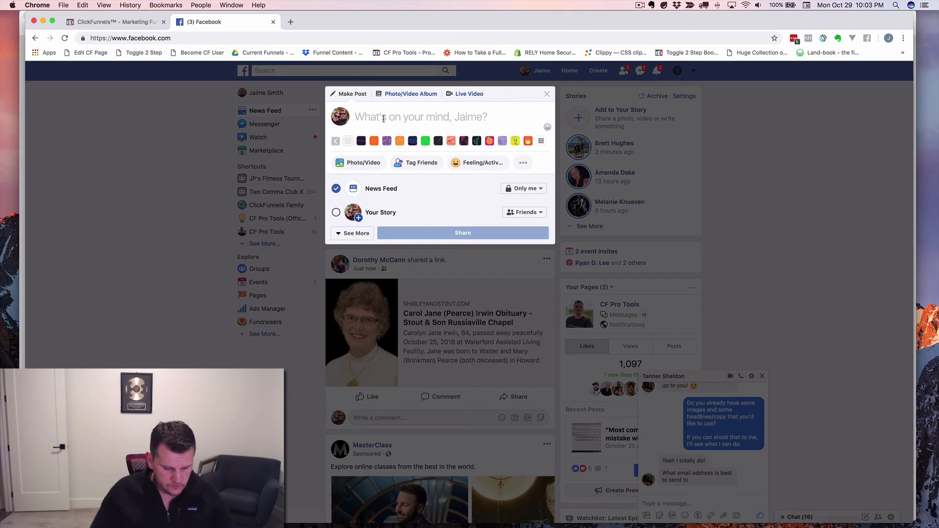
Write "Just testing the SEO Meta Data" as the text of the new post
{"action": "type", "text": "Hery"}
{"action": "key", "text": "BackSpace"}
{"action": "key", "text": "BackSpace"}
{"action": "key", "text": "BackSpace"}
{"action": "key", "text": "BackSpace"}
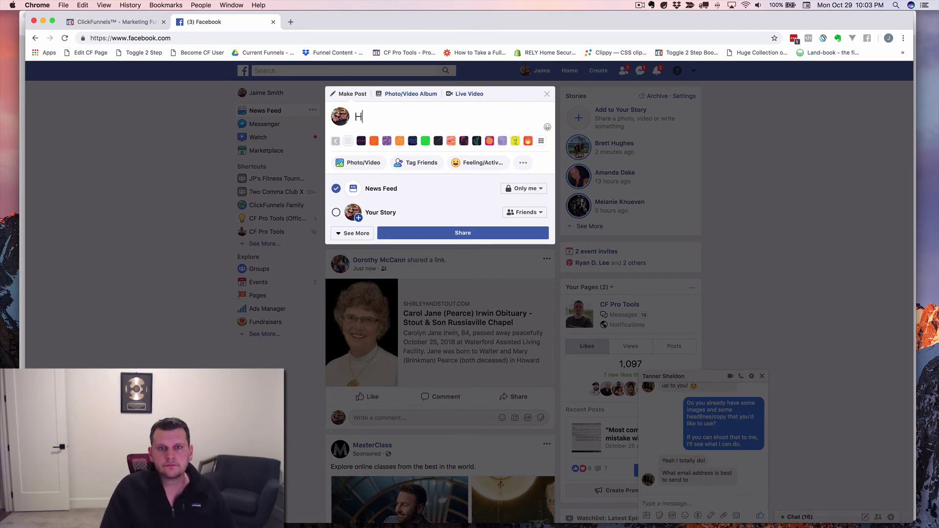
{"action": "type", "text": "Just testing the share d"}
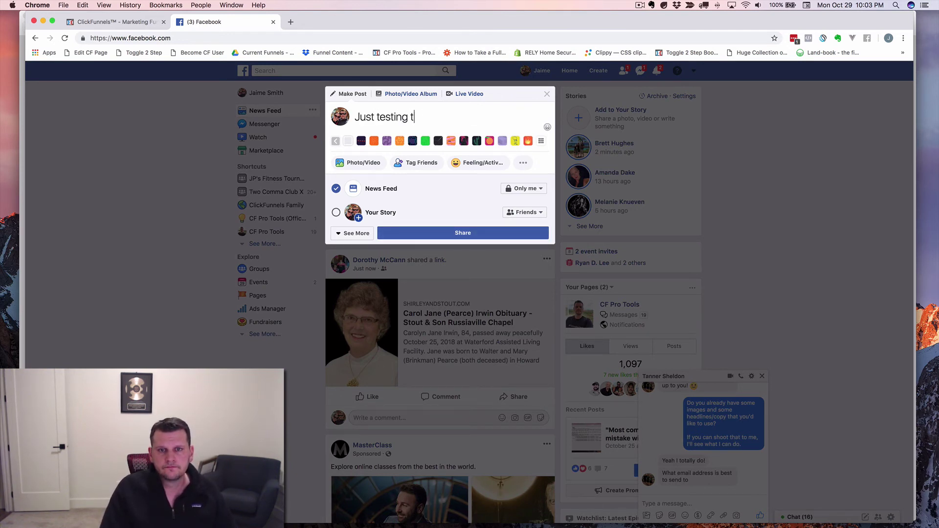
{"action": "key", "text": "BackSpace"}
{"action": "key", "text": "BackSpace"}
{"action": "key", "text": "BackSpace"}
{"action": "key", "text": "BackSpace"}
{"action": "key", "text": "BackSpace"}
{"action": "key", "text": "BackSpace"}
{"action": "key", "text": "BackSpace"}
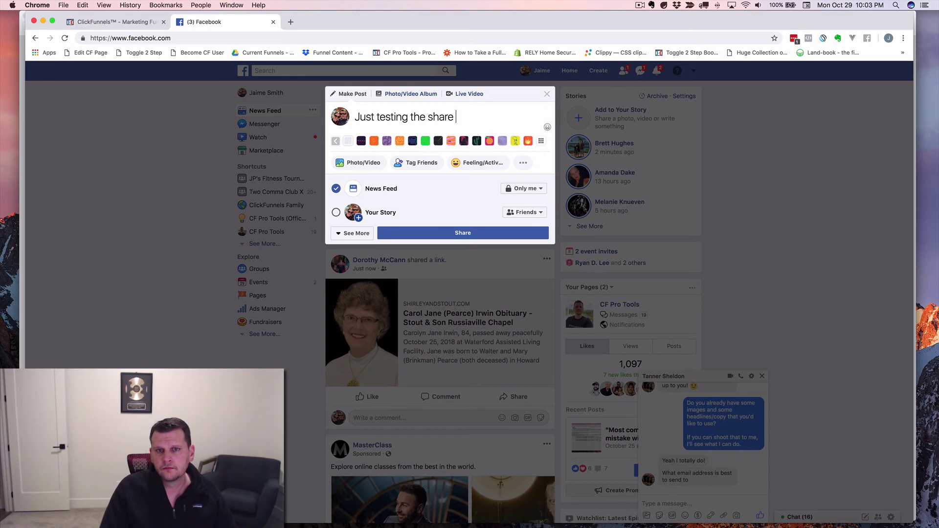
{"action": "type", "text": "SEO m"}
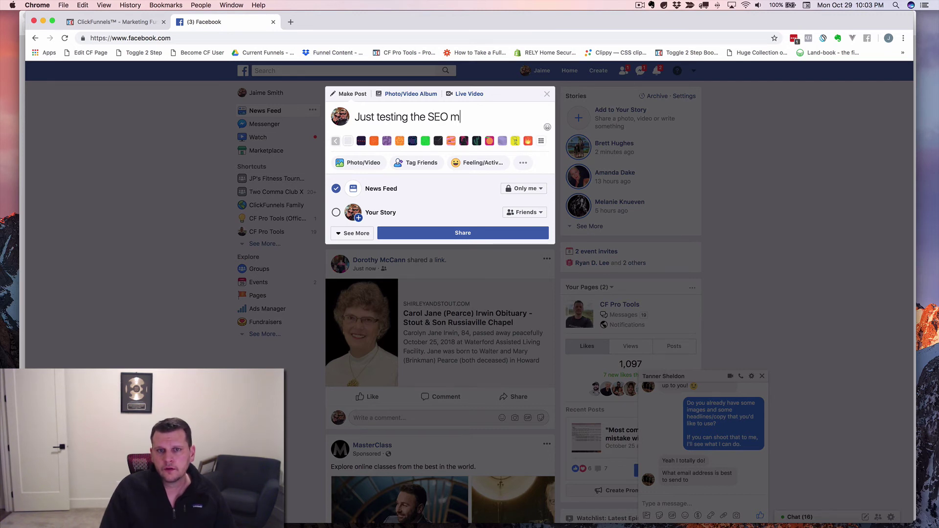
{"action": "key", "text": "BackSpace"}
{"action": "type", "text": "Meta Date"}
{"action": "key", "text": "BackSpace"}
{"action": "type", "text": "a"}
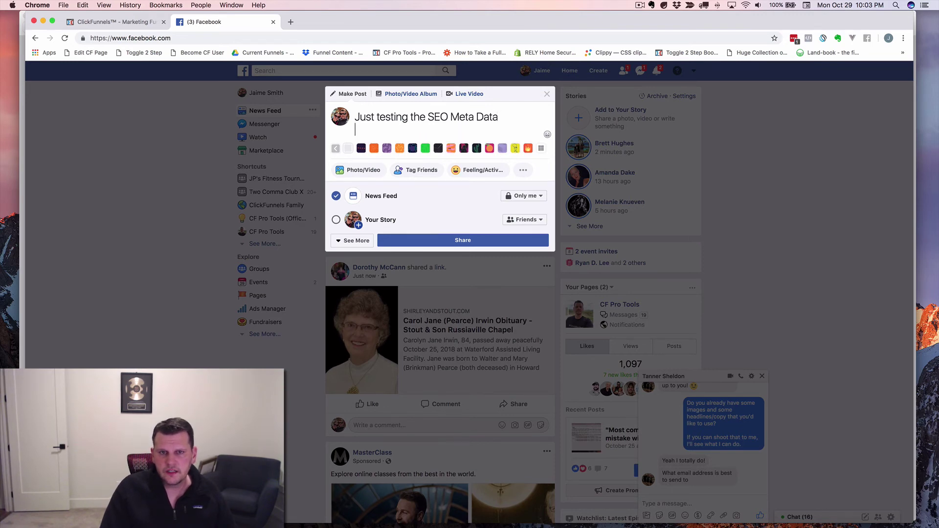
Add the copied order form URL on a new line below the text and share the post to the News Feed
{"action": "key", "text": "Return"}
{"action": "key", "text": "super+v"}
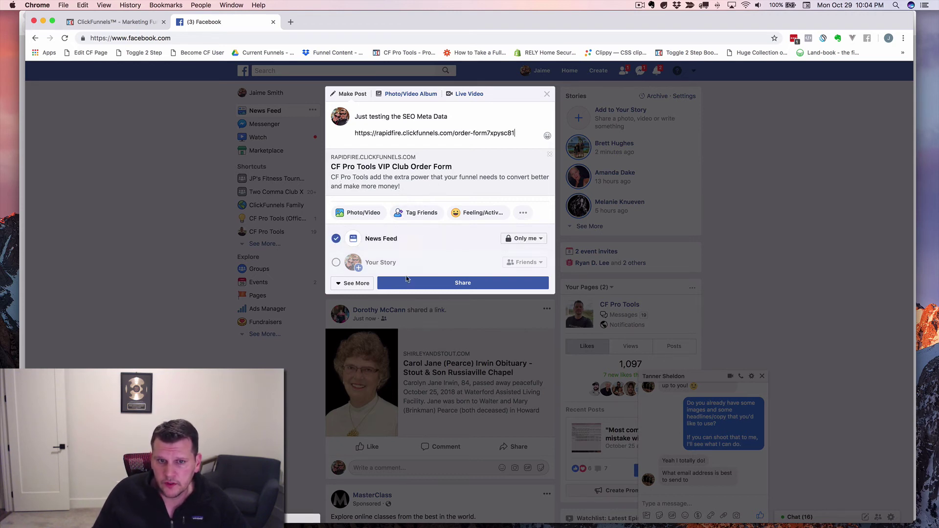
{"action": "left_click", "coordinate": [339, 285]}
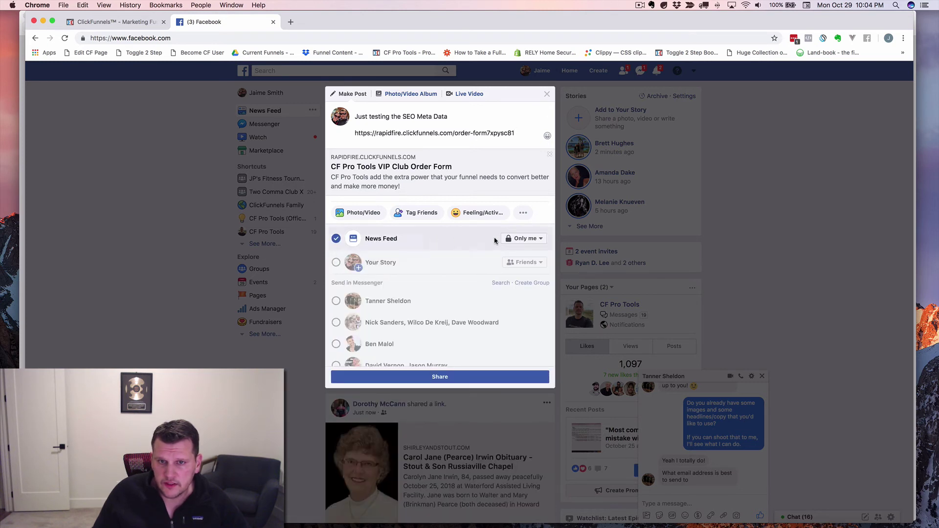
{"action": "left_click", "coordinate": [435, 376]}
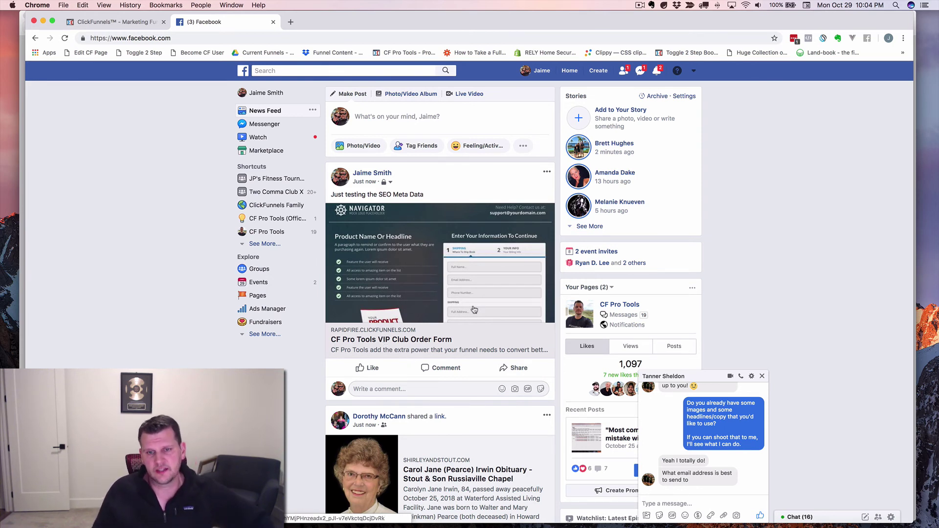
Switch back to ClickFunnels and open the SEO meta data of the Order Form page in the page editor
{"action": "key", "text": "shift+super+5"}
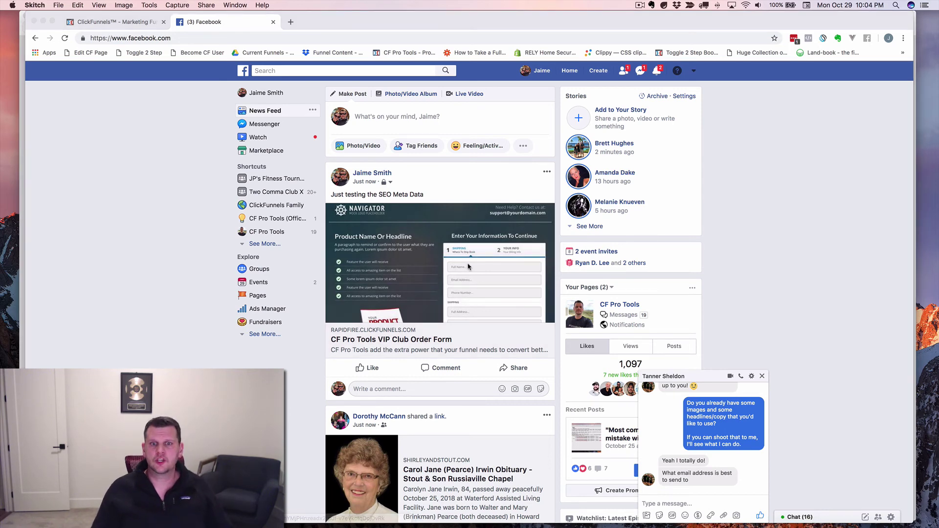
{"action": "left_click", "coordinate": [124, 25]}
{"action": "left_click", "coordinate": [123, 22]}
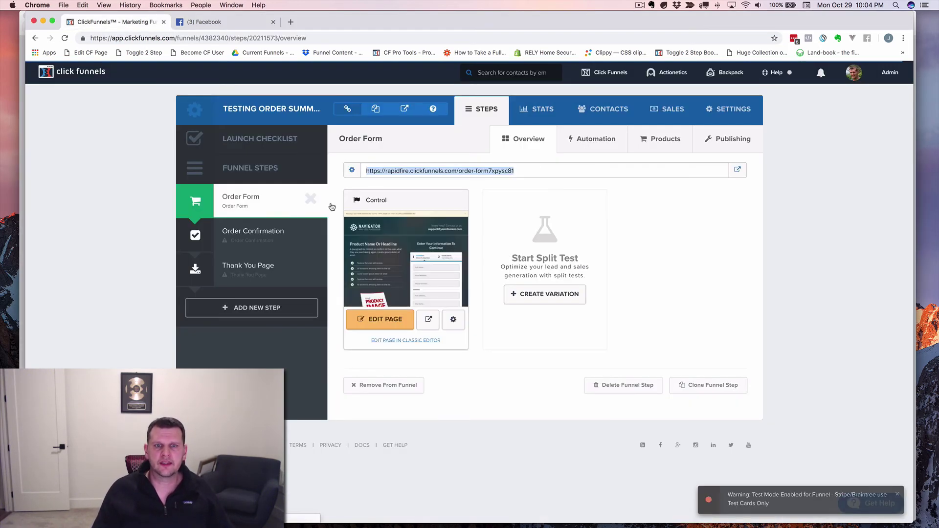
{"action": "left_click", "coordinate": [376, 320]}
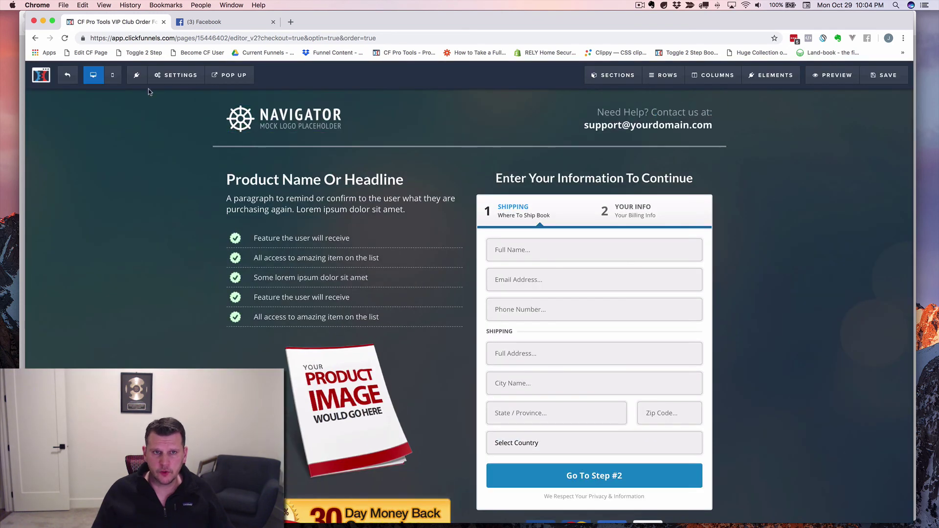
{"action": "left_click", "coordinate": [176, 78]}
{"action": "left_click", "coordinate": [179, 116]}
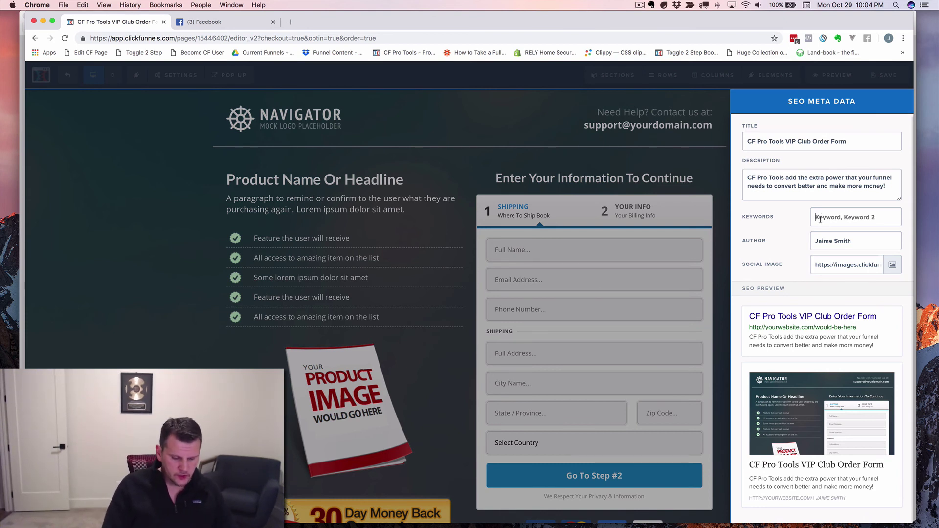
Set the SEO keywords to "cf pro tools, clickfunnels, funnels" and save the page
{"action": "type", "text": "cf"}
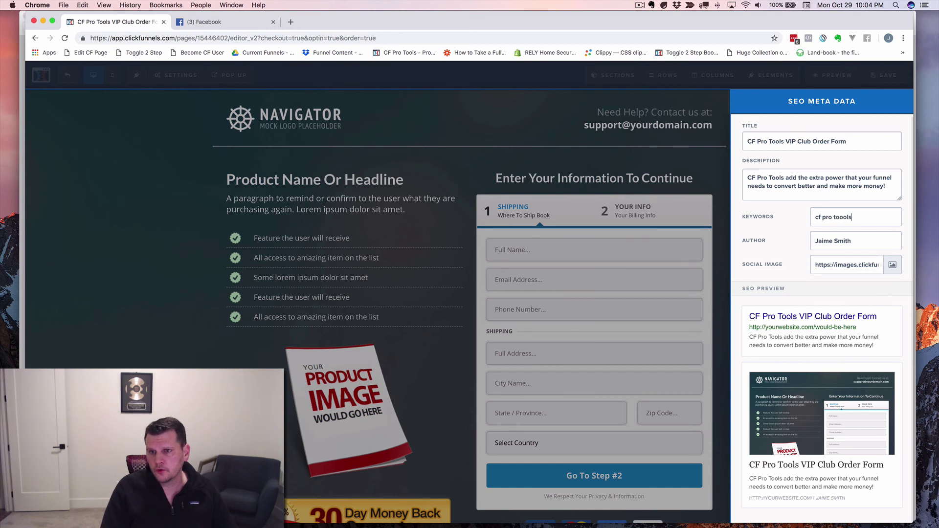
{"action": "type", "text": " pro tools, cl"}
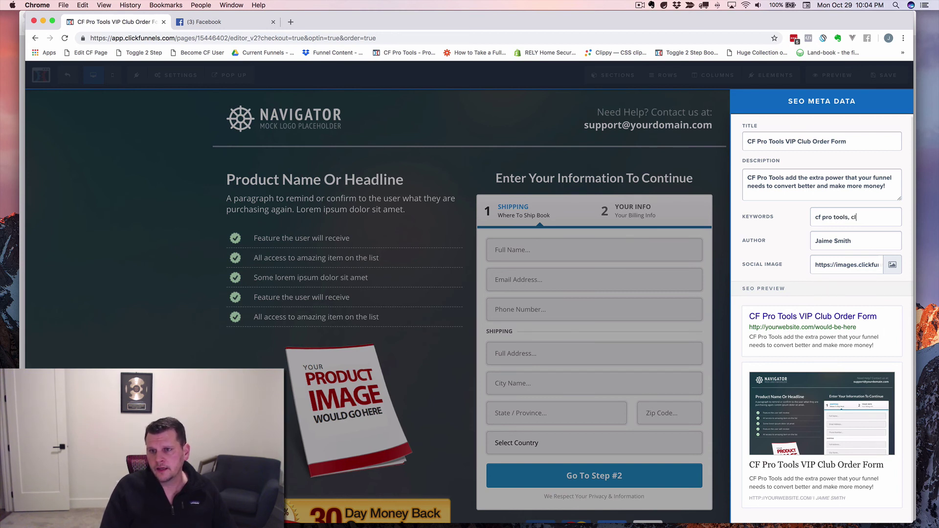
{"action": "type", "text": "ickfunnels,"}
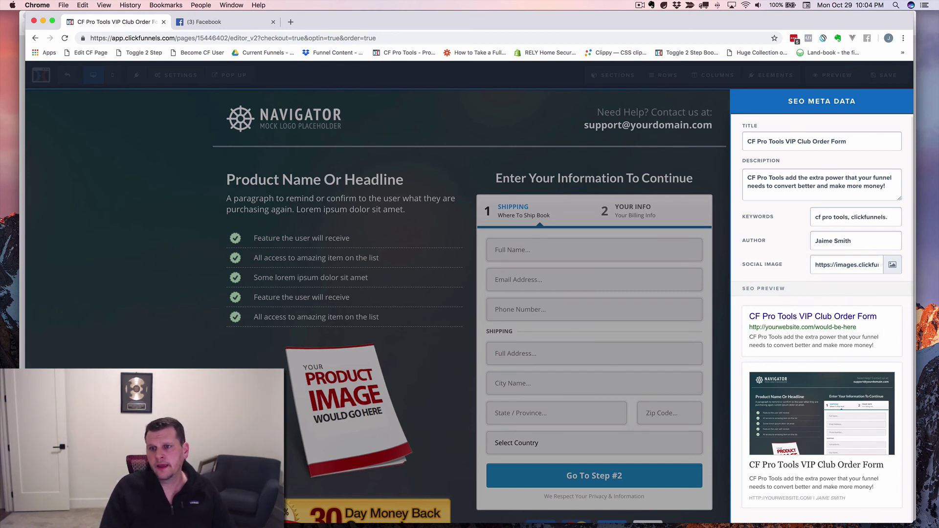
{"action": "type", "text": " funnels"}
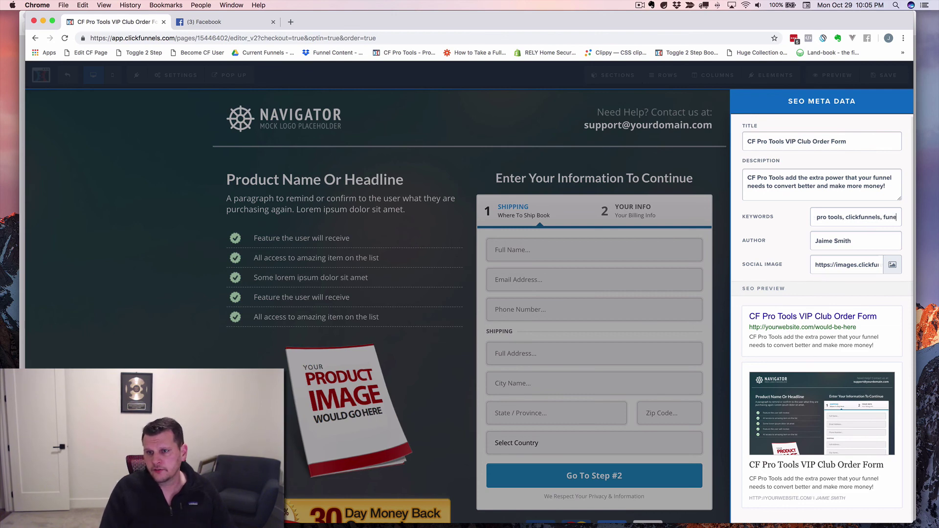
{"action": "left_click", "coordinate": [883, 79]}
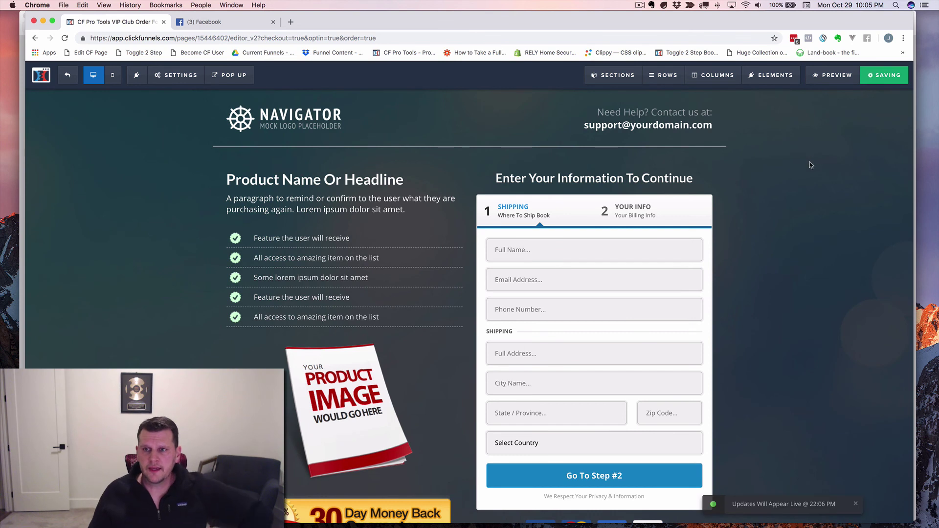